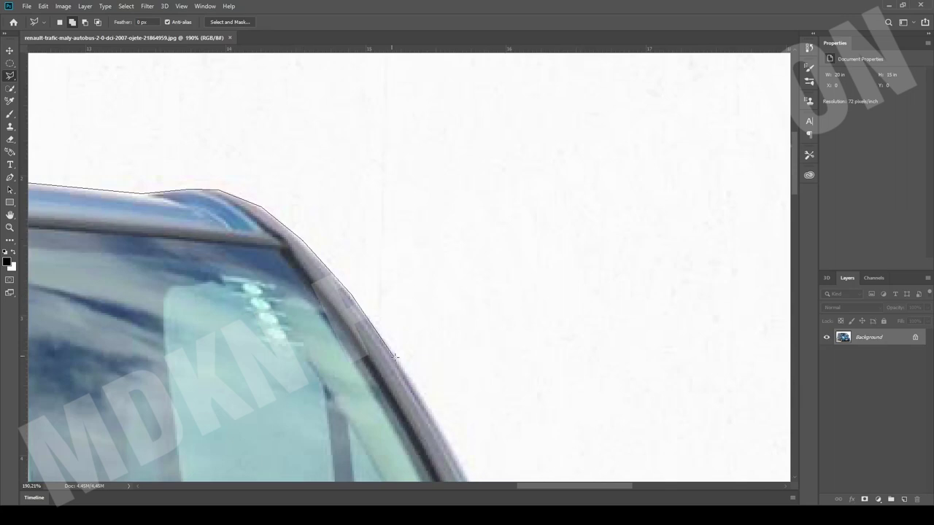
Step: Continue the polygonal lasso outline down the windshield pillar and around the van's side mirror
{"action": "left_click", "coordinate": [437, 415]}
{"action": "scroll", "coordinate": [576, 319], "scroll_direction": "down", "scroll_amount": 3}
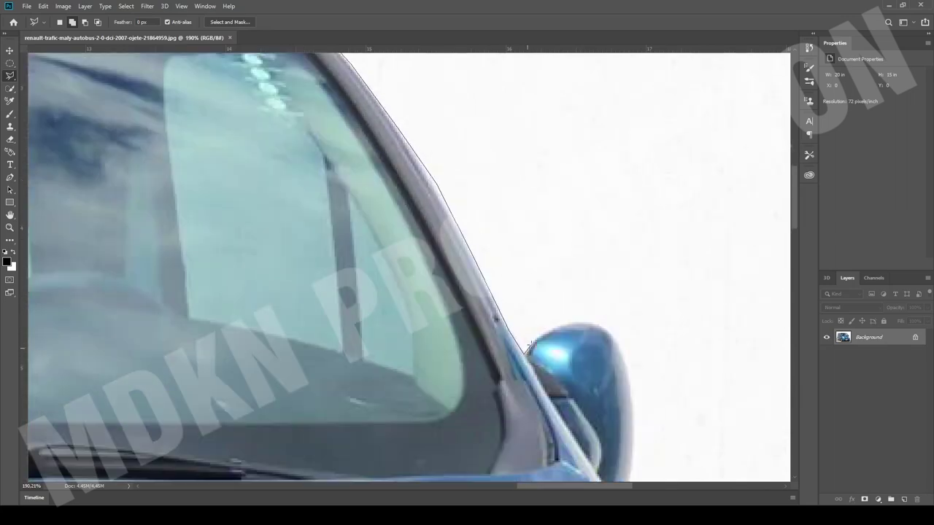
{"action": "left_click", "coordinate": [630, 369]}
{"action": "left_click", "coordinate": [633, 411]}
{"action": "scroll", "coordinate": [633, 412], "scroll_direction": "down", "scroll_amount": 3}
{"action": "left_click", "coordinate": [629, 278]}
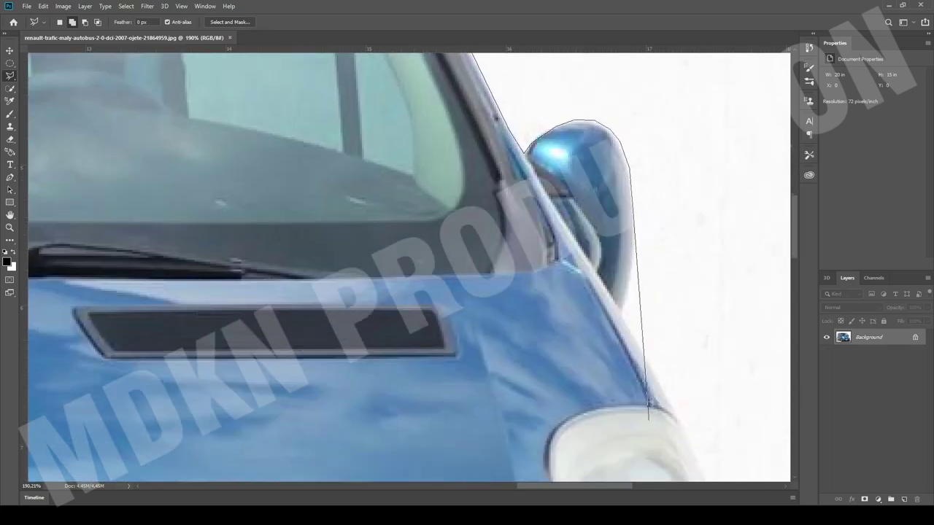
Step: Trace the lasso outline along the van's fender, headlight and front bumper down to the base of the wall
{"action": "left_click", "coordinate": [649, 359]}
{"action": "left_click", "coordinate": [673, 406]}
{"action": "left_click_drag", "start_coordinate": [733, 442], "coordinate": [438, 159]}
{"action": "left_click", "coordinate": [398, 161]}
{"action": "left_click", "coordinate": [419, 217]}
{"action": "left_click", "coordinate": [482, 413]}
{"action": "scroll", "coordinate": [482, 412], "scroll_direction": "down", "scroll_amount": 3}
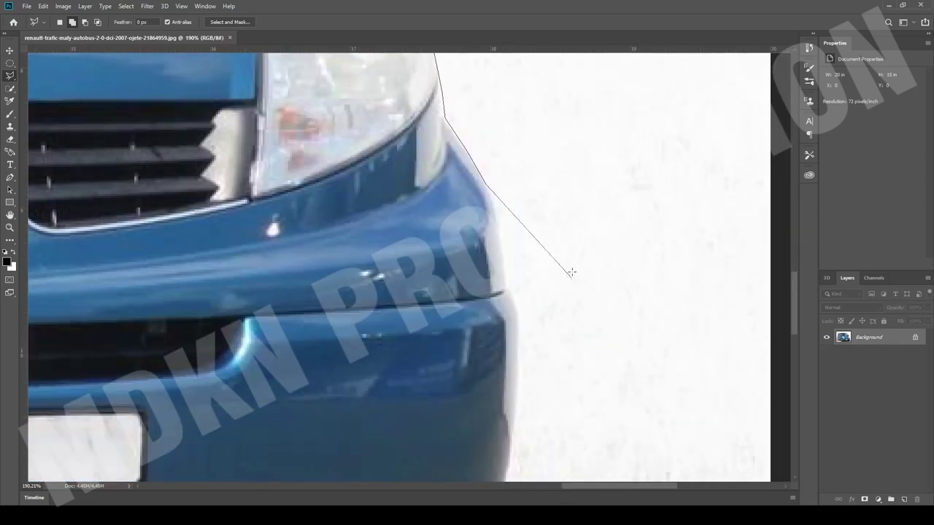
{"action": "left_click", "coordinate": [521, 363]}
{"action": "scroll", "coordinate": [520, 362], "scroll_direction": "down", "scroll_amount": 3}
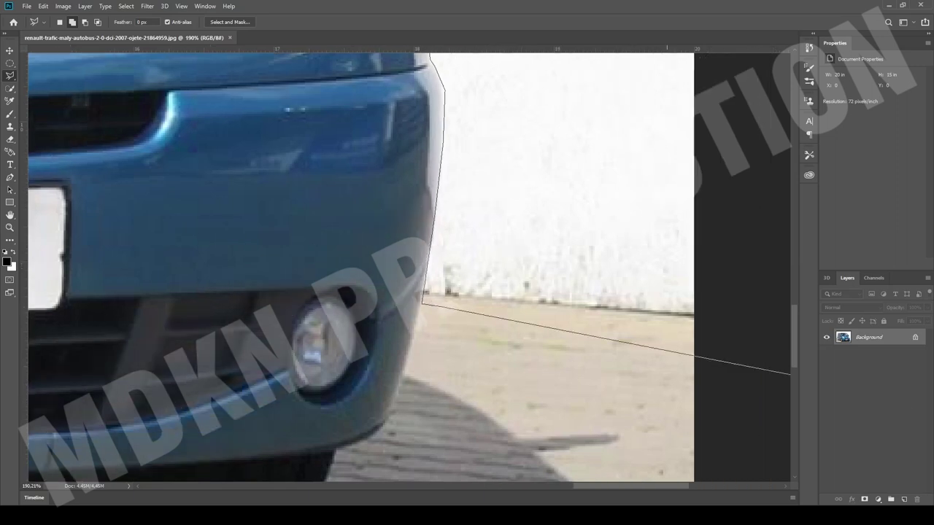
Step: Run the lasso outline along the wall's base and around the pavement, close the selection and copy it
{"action": "left_click", "coordinate": [666, 330]}
{"action": "key", "text": "ctrl+minus"}
{"action": "key", "text": "ctrl+minus"}
{"action": "key", "text": "ctrl+minus"}
{"action": "key", "text": "ctrl+minus"}
{"action": "left_click", "coordinate": [623, 459]}
{"action": "left_click", "coordinate": [188, 405]}
{"action": "left_click", "coordinate": [219, 316]}
{"action": "left_click", "coordinate": [270, 274]}
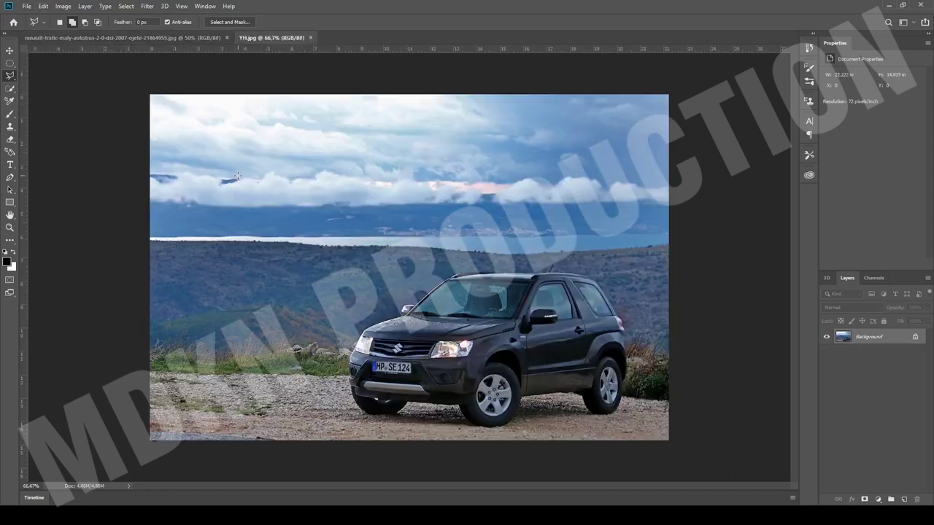
Step: Paste the van cutout into YH.jpg, flip it horizontally, scale it to about 84% and place it over the parked car
{"action": "key", "text": "ctrl+v"}
{"action": "key", "text": "ctrl+t"}
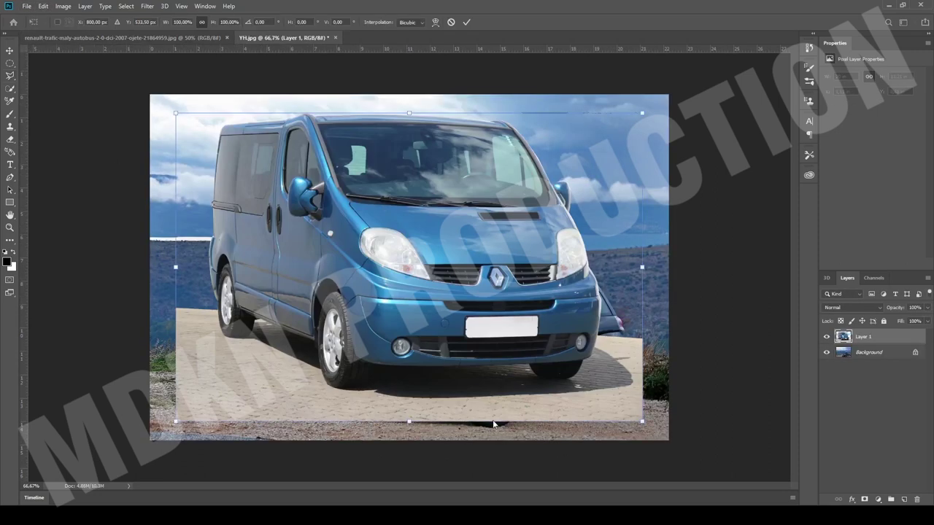
{"action": "right_click", "coordinate": [458, 275]}
{"action": "left_click", "coordinate": [492, 423]}
{"action": "left_click_drag", "start_coordinate": [526, 226], "coordinate": [542, 250]}
{"action": "left_click_drag", "start_coordinate": [658, 138], "coordinate": [581, 190]}
{"action": "left_click_drag", "start_coordinate": [505, 269], "coordinate": [595, 281]}
{"action": "mouse_move", "coordinate": [278, 327]}
{"action": "left_mouse_down"}
{"action": "mouse_move", "coordinate": [300, 327]}
{"action": "mouse_move", "coordinate": [280, 326]}
{"action": "left_mouse_up"}
{"action": "left_click_drag", "start_coordinate": [624, 301], "coordinate": [627, 306]}
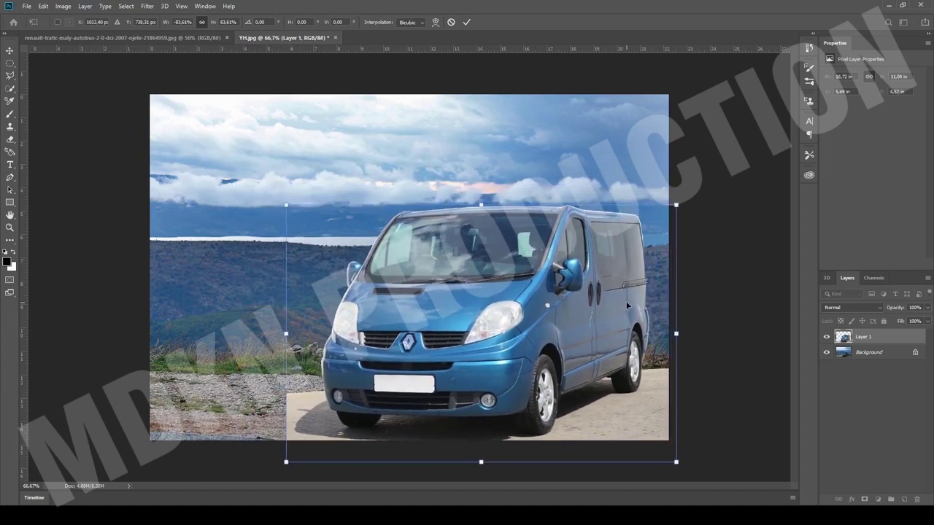
Step: Lasso the sunlit paving beside the van's wheels, down past the canvas edge, and copy it to a new layer
{"action": "key", "text": "l"}
{"action": "scroll", "coordinate": [568, 380], "scroll_direction": "up", "scroll_amount": 5}
{"action": "scroll", "coordinate": [615, 431], "scroll_direction": "down", "scroll_amount": 1}
{"action": "left_click", "coordinate": [578, 429]}
{"action": "left_click", "coordinate": [665, 362]}
{"action": "left_click", "coordinate": [716, 348]}
{"action": "left_click", "coordinate": [781, 326]}
{"action": "left_click", "coordinate": [787, 439]}
{"action": "left_click", "coordinate": [579, 429]}
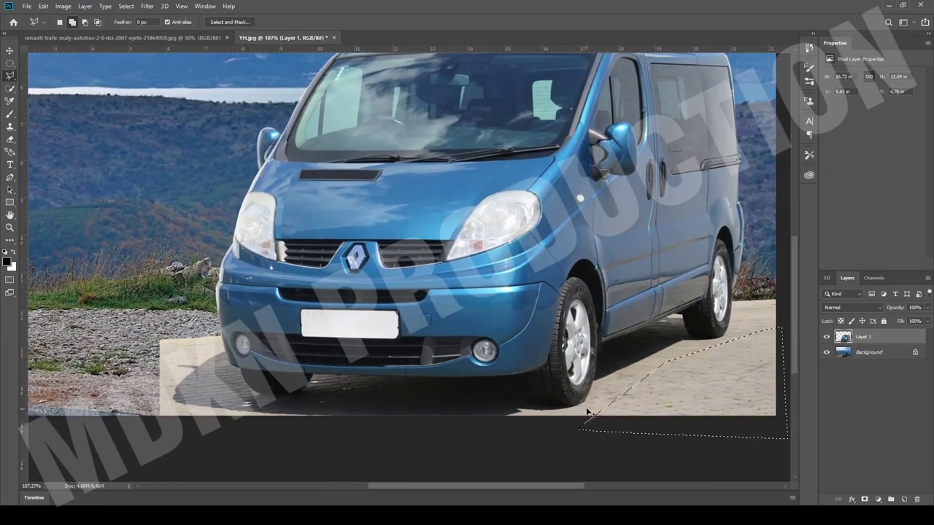
{"action": "key", "text": "ctrl+j"}
Step: Move the copied paving patch to the other side of the van and rotate it slightly to extend the pavement
{"action": "key", "text": "ctrl+t"}
{"action": "left_click_drag", "start_coordinate": [699, 379], "coordinate": [78, 391]}
{"action": "left_click_drag", "start_coordinate": [177, 309], "coordinate": [185, 312]}
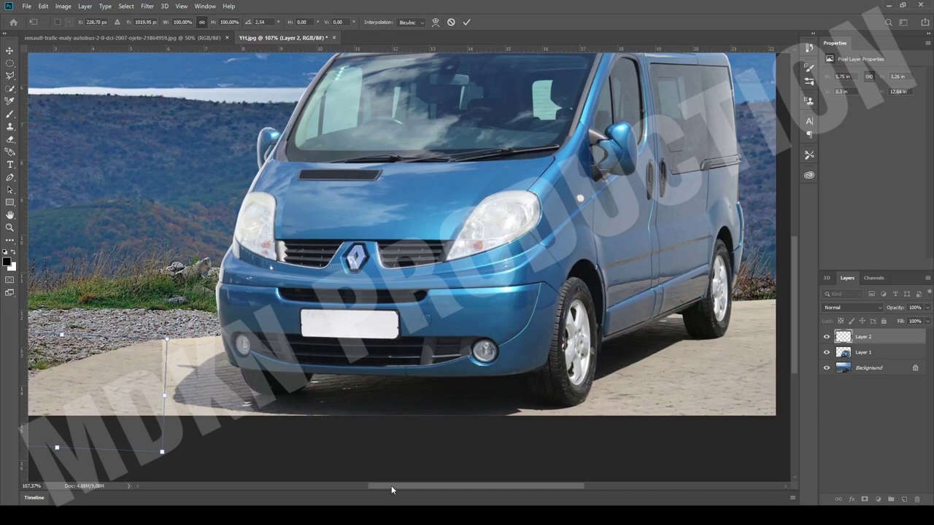
{"action": "left_click_drag", "start_coordinate": [392, 486], "coordinate": [319, 479]}
{"action": "left_click_drag", "start_coordinate": [359, 394], "coordinate": [375, 362]}
{"action": "left_click", "coordinate": [467, 22]}
{"action": "key", "text": "ctrl+t"}
{"action": "left_click", "coordinate": [467, 23]}
Step: Paste a second paving patch, scale it to about 117%, rotate it about 19° and fit it into the image's lower-left corner
{"action": "key", "text": "ctrl+v"}
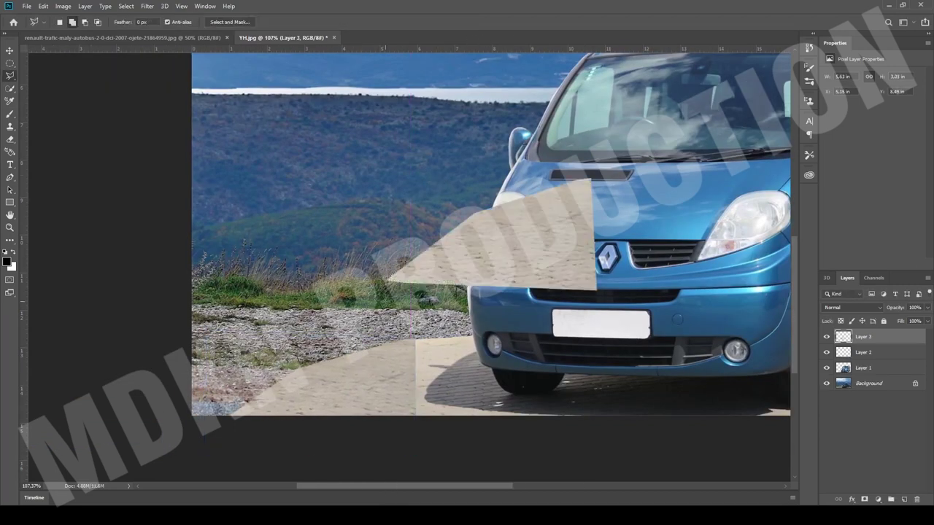
{"action": "key", "text": "ctrl+t"}
{"action": "left_click_drag", "start_coordinate": [606, 157], "coordinate": [568, 189]}
{"action": "left_click_drag", "start_coordinate": [564, 232], "coordinate": [266, 386]}
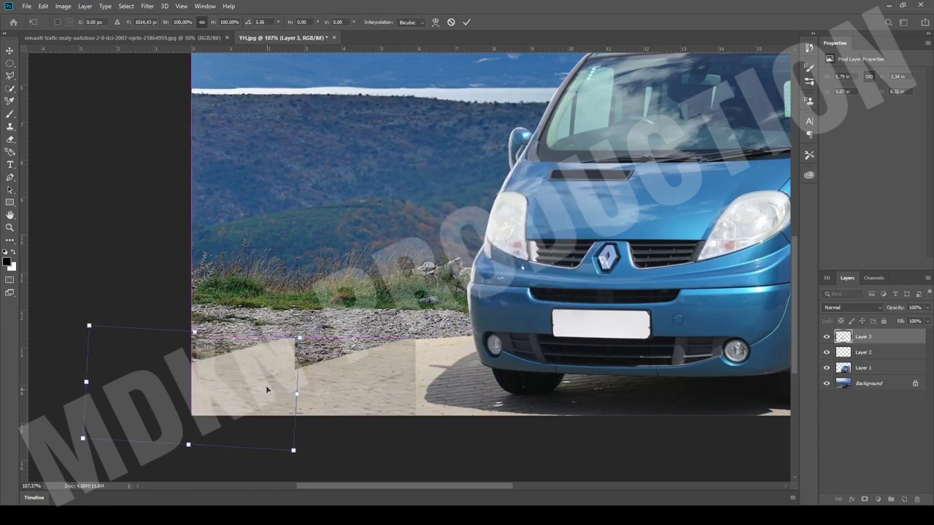
{"action": "left_click_drag", "start_coordinate": [300, 339], "coordinate": [338, 322]}
{"action": "left_click_drag", "start_coordinate": [349, 318], "coordinate": [361, 358]}
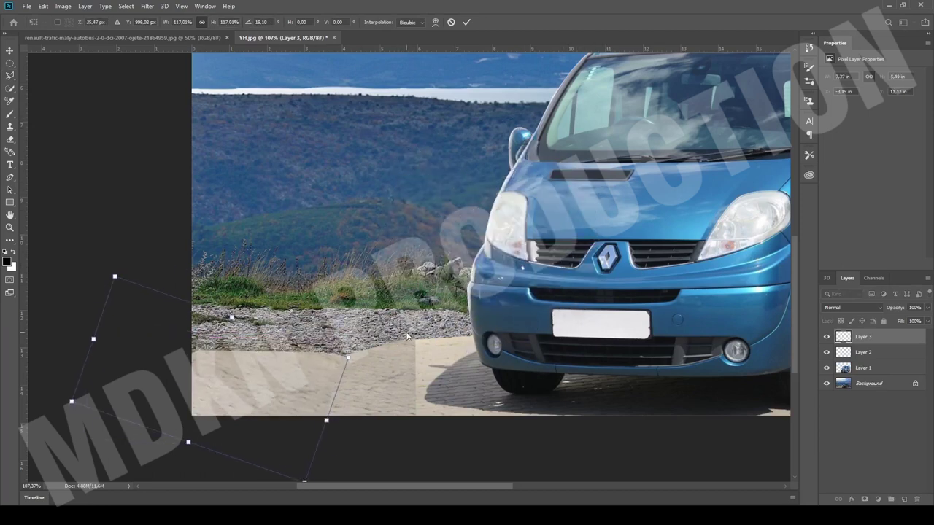
{"action": "left_click_drag", "start_coordinate": [302, 374], "coordinate": [308, 373]}
{"action": "key", "text": "Return"}
Step: Merge both paving patch layers down into the van layer
{"action": "scroll", "coordinate": [392, 245], "scroll_direction": "down", "scroll_amount": 5}
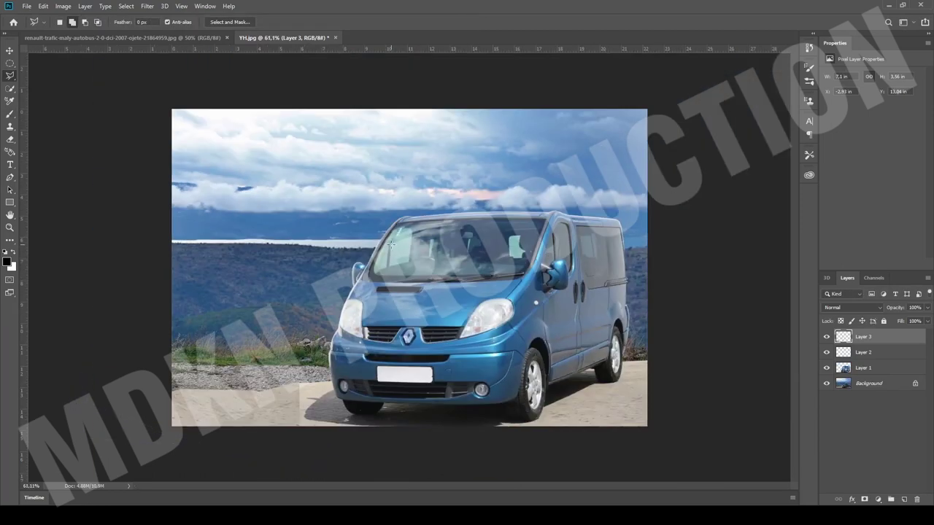
{"action": "scroll", "coordinate": [289, 297], "scroll_direction": "up", "scroll_amount": 4}
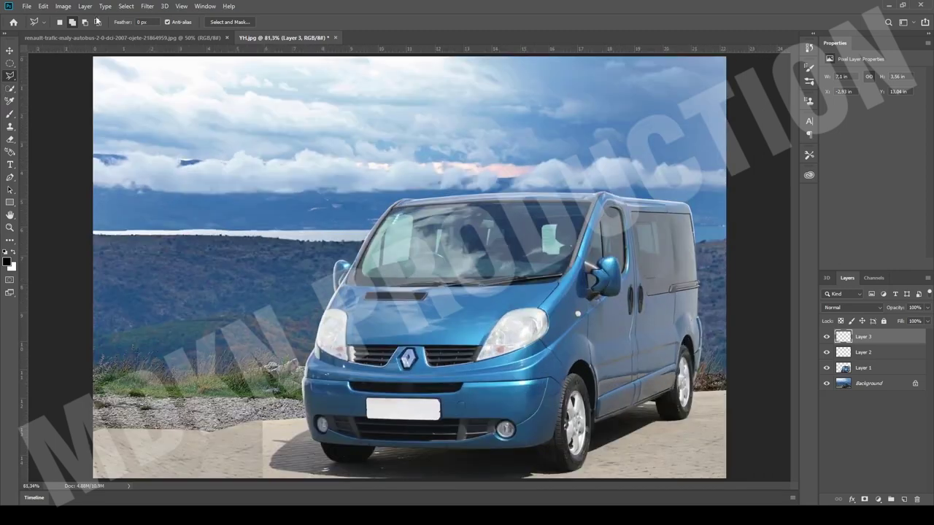
{"action": "key", "text": "ctrl+e"}
{"action": "key", "text": "ctrl+e"}
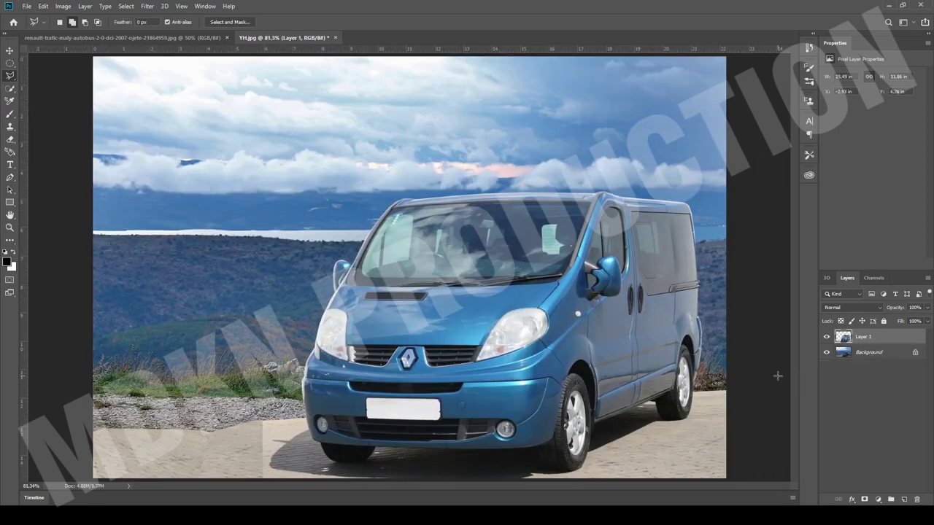
Step: Try to darken the paving seam beside the van's shadow with the Burn tool on Midtones at 50% exposure
{"action": "scroll", "coordinate": [408, 292], "scroll_direction": "down", "scroll_amount": 3}
{"action": "scroll", "coordinate": [374, 438], "scroll_direction": "up", "scroll_amount": 4}
{"action": "scroll", "coordinate": [451, 438], "scroll_direction": "up", "scroll_amount": 2}
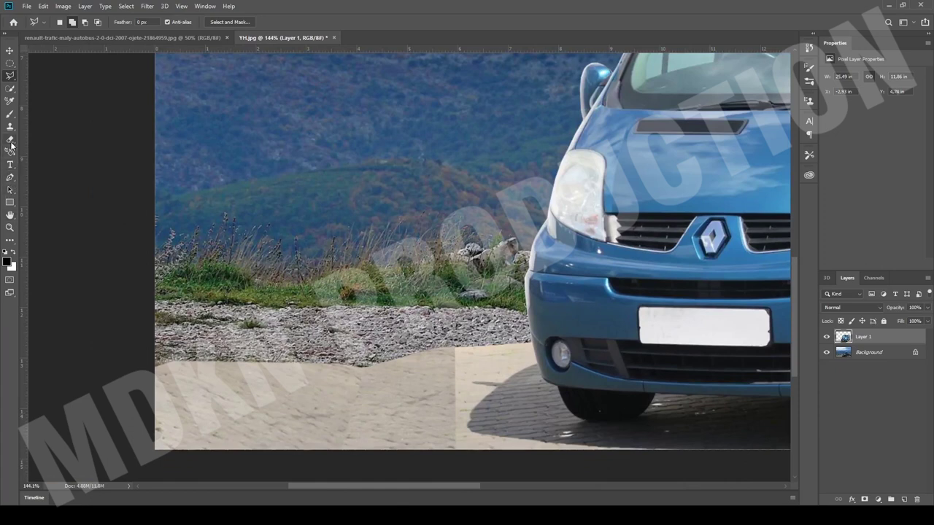
{"action": "left_click", "coordinate": [10, 241]}
{"action": "scroll", "coordinate": [57, 350], "scroll_direction": "down", "scroll_amount": 1}
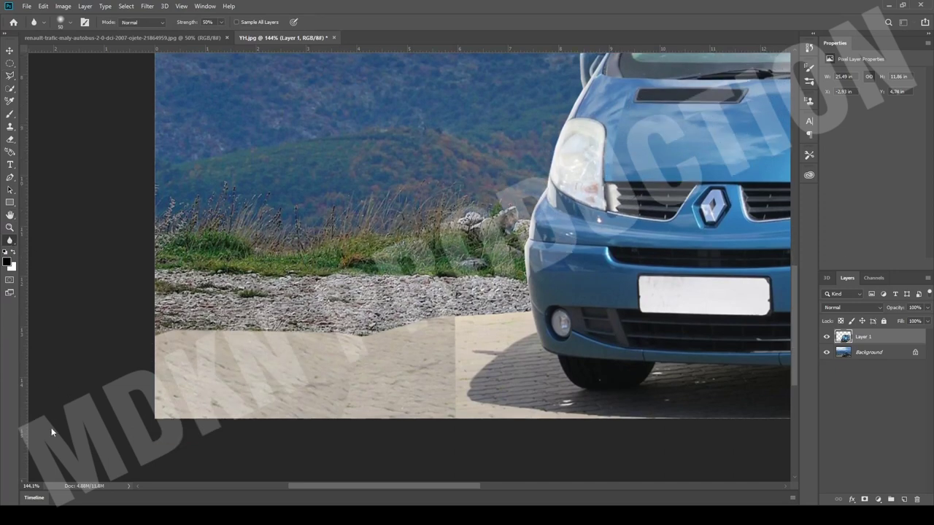
{"action": "key", "text": "o"}
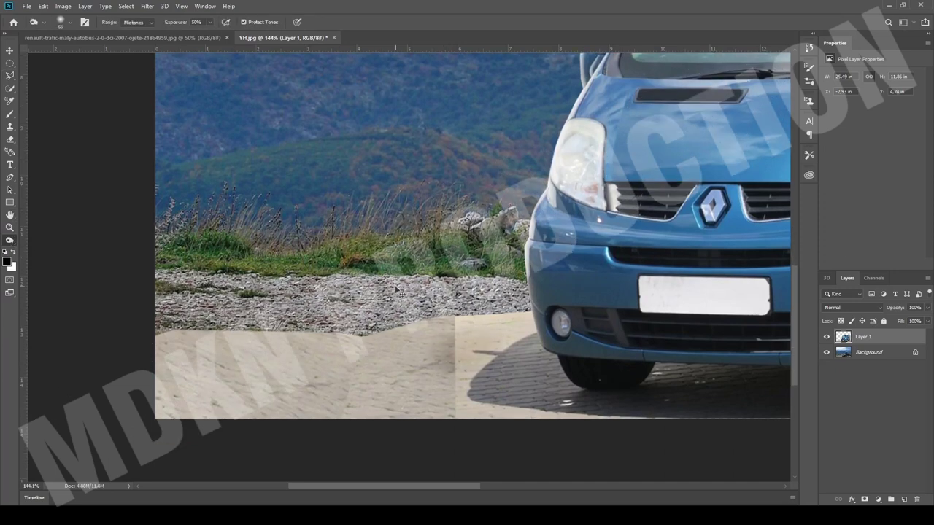
{"action": "left_click_drag", "start_coordinate": [461, 346], "coordinate": [436, 370]}
{"action": "key", "text": "ctrl+z"}
Step: Burn the lighter paving beside the seam using the Highlights range at 50% exposure
{"action": "mouse_move", "coordinate": [469, 330]}
{"action": "left_mouse_down"}
{"action": "mouse_move", "coordinate": [460, 407]}
{"action": "mouse_move", "coordinate": [533, 407]}
{"action": "mouse_move", "coordinate": [518, 321]}
{"action": "mouse_move", "coordinate": [482, 318]}
{"action": "left_mouse_up"}
{"action": "scroll", "coordinate": [465, 353], "scroll_direction": "right", "scroll_amount": 1}
{"action": "scroll", "coordinate": [458, 346], "scroll_direction": "down", "scroll_amount": 5}
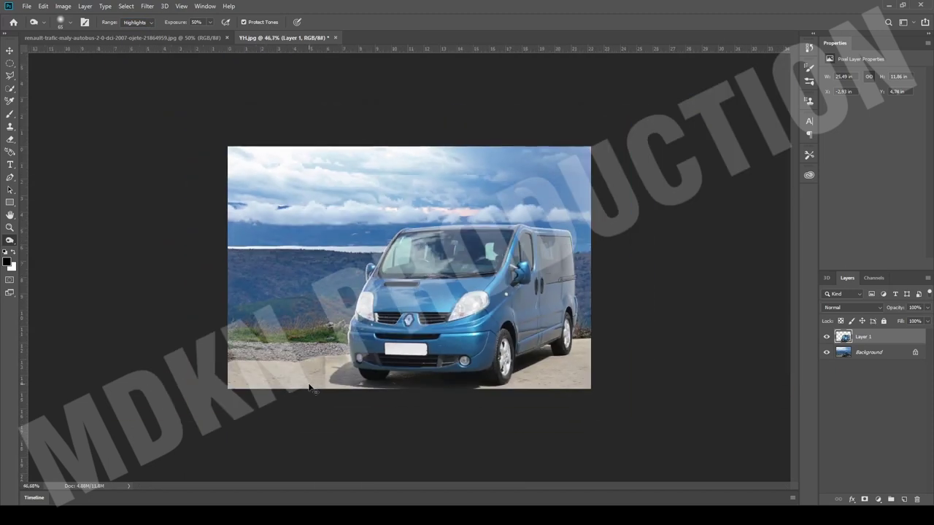
Step: Smudge the visible seams between the paving patches, lowering the Smudge tool's strength to 17%
{"action": "scroll", "coordinate": [383, 374], "scroll_direction": "up", "scroll_amount": 5}
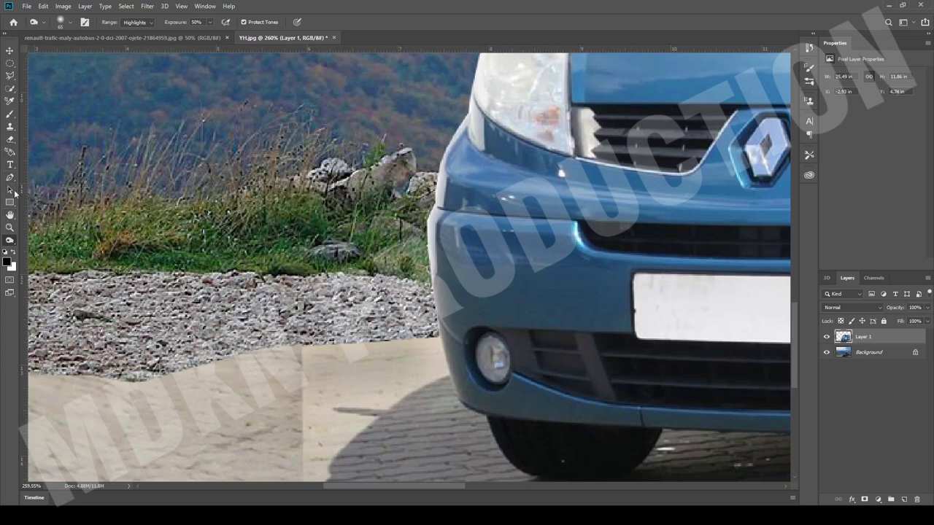
{"action": "scroll", "coordinate": [54, 361], "scroll_direction": "down", "scroll_amount": 2}
{"action": "key", "text": "r"}
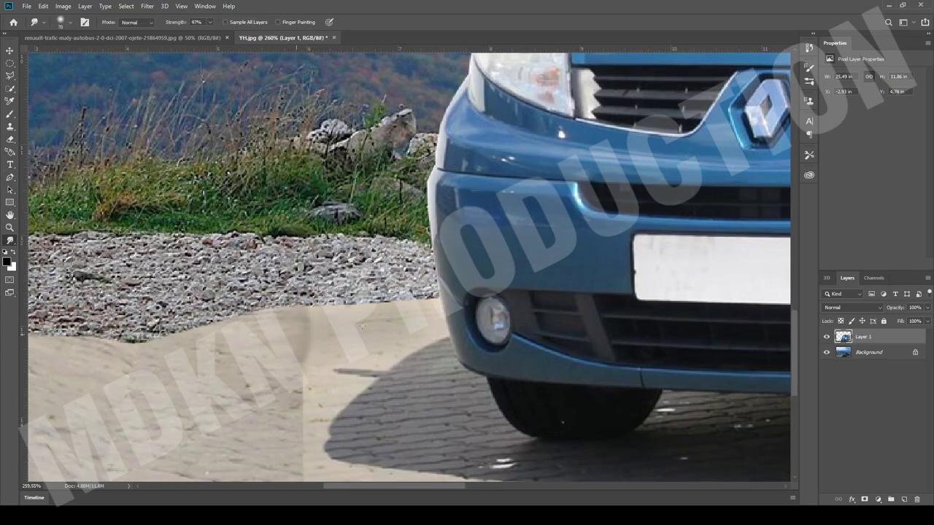
{"action": "mouse_move", "coordinate": [296, 327]}
{"action": "left_mouse_down"}
{"action": "mouse_move", "coordinate": [311, 343]}
{"action": "mouse_move", "coordinate": [312, 381]}
{"action": "left_mouse_up"}
{"action": "scroll", "coordinate": [313, 381], "scroll_direction": "down", "scroll_amount": 1}
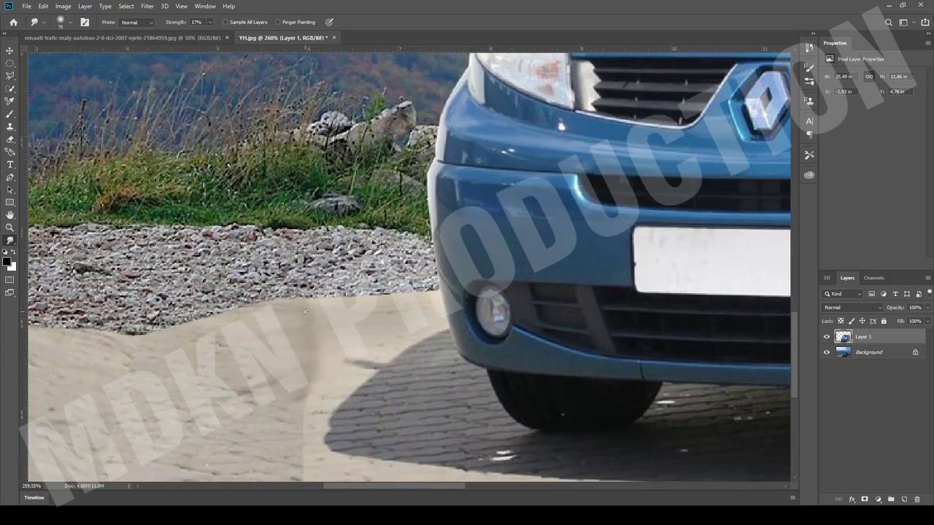
{"action": "left_click_drag", "start_coordinate": [359, 486], "coordinate": [294, 485]}
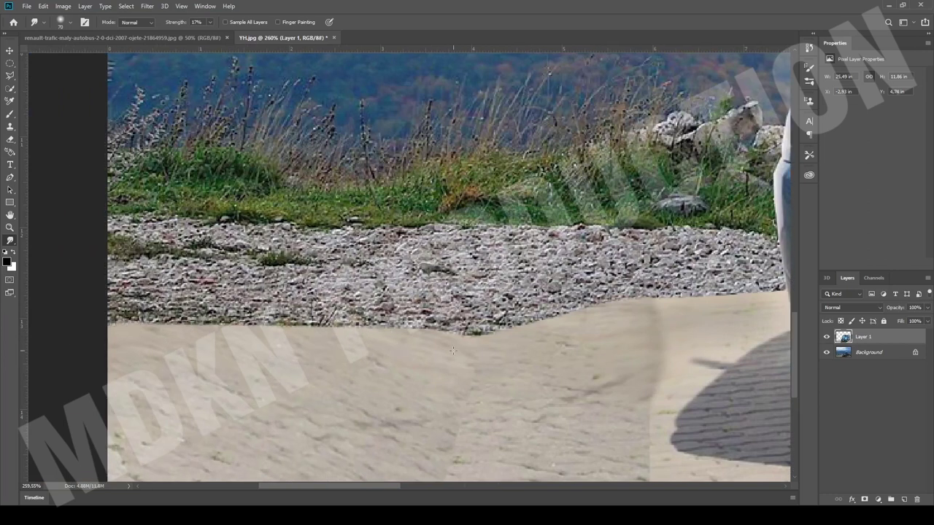
{"action": "scroll", "coordinate": [452, 351], "scroll_direction": "down", "scroll_amount": 2}
{"action": "scroll", "coordinate": [274, 200], "scroll_direction": "down", "scroll_amount": 15}
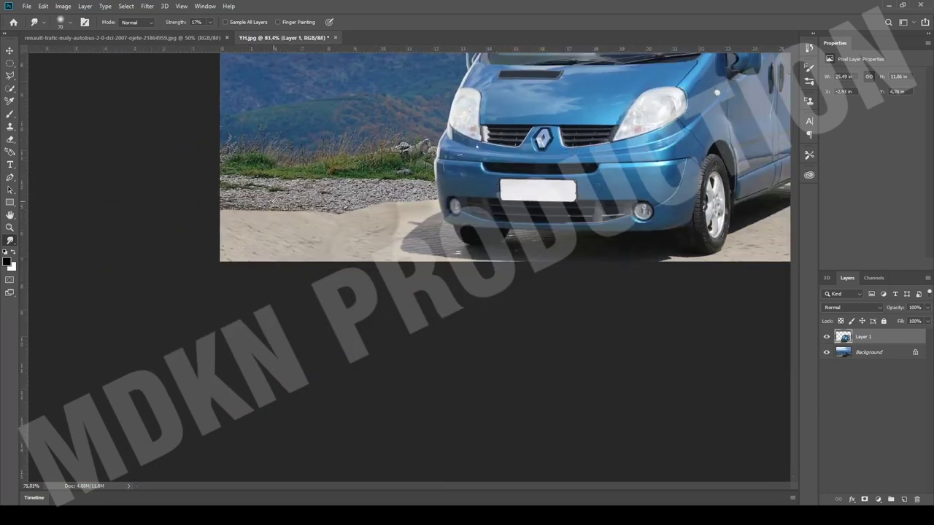
Step: Close the original van photo document, keeping YH.jpg open
{"action": "left_click", "coordinate": [10, 77]}
{"action": "scroll", "coordinate": [349, 243], "scroll_direction": "down", "scroll_amount": 4}
{"action": "scroll", "coordinate": [679, 351], "scroll_direction": "up", "scroll_amount": 6}
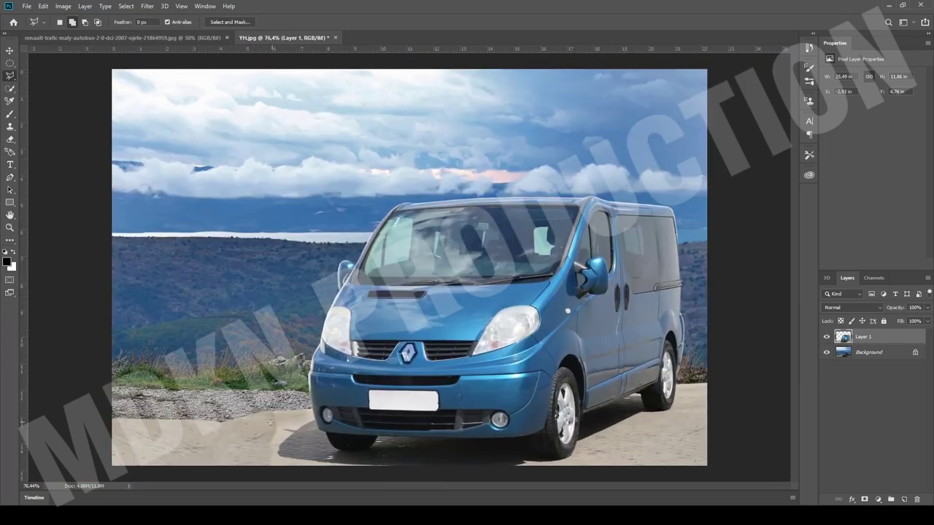
{"action": "left_click", "coordinate": [227, 37]}
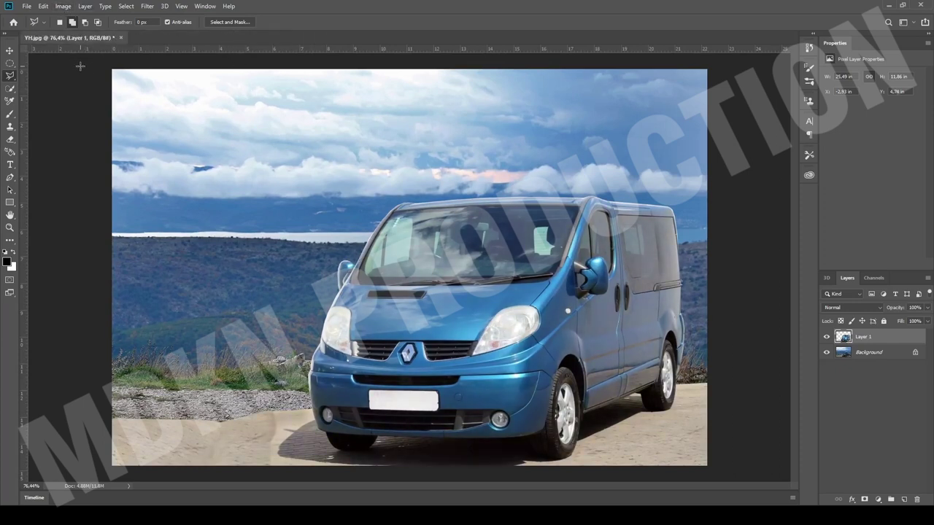
Step: Deepen the contrast and colour saturation of the van layer with image adjustments
{"action": "key", "text": "i"}
{"action": "key", "text": "l"}
{"action": "key", "text": "i"}
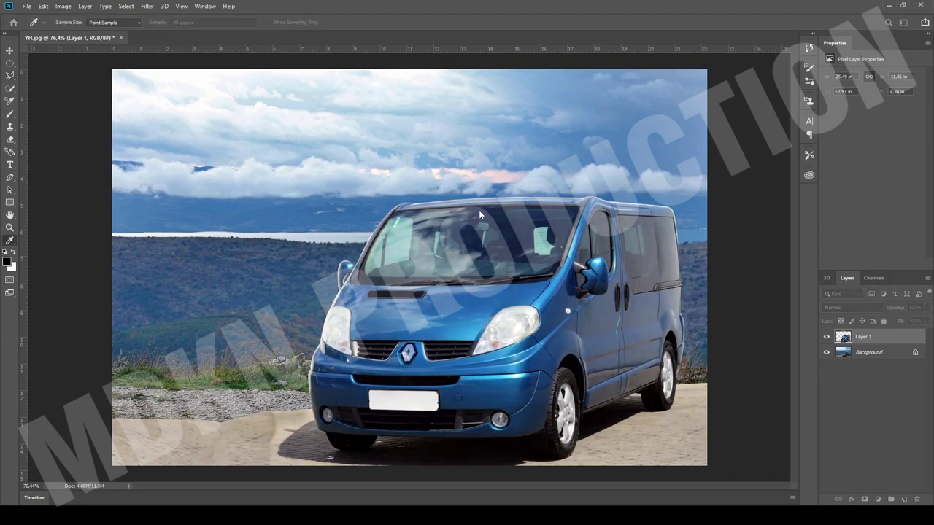
{"action": "key", "text": "l"}
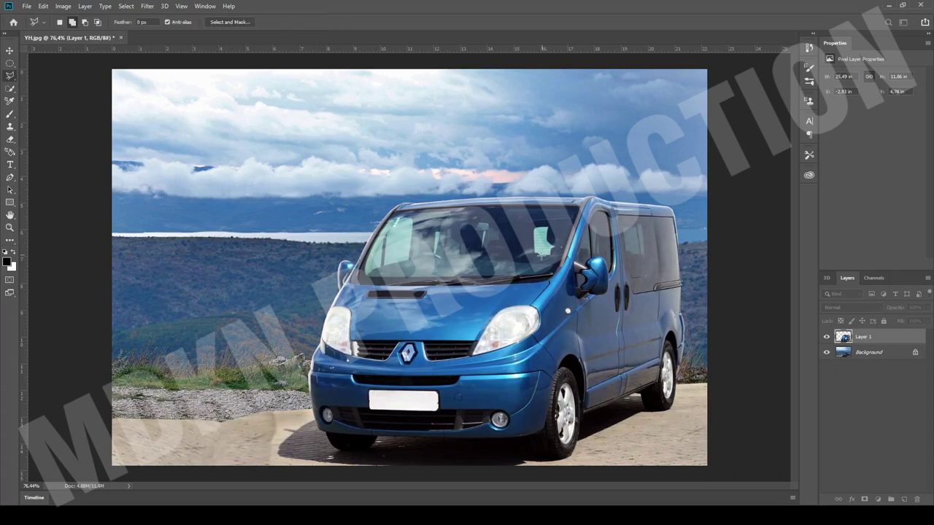
Step: Lasso the uneven gravel gap along the paving's back edge, from the image border to the van's bumper
{"action": "scroll", "coordinate": [400, 198], "scroll_direction": "down", "scroll_amount": 6}
{"action": "scroll", "coordinate": [478, 334], "scroll_direction": "up", "scroll_amount": 8}
{"action": "scroll", "coordinate": [448, 336], "scroll_direction": "down", "scroll_amount": 3}
{"action": "scroll", "coordinate": [447, 340], "scroll_direction": "up", "scroll_amount": 3}
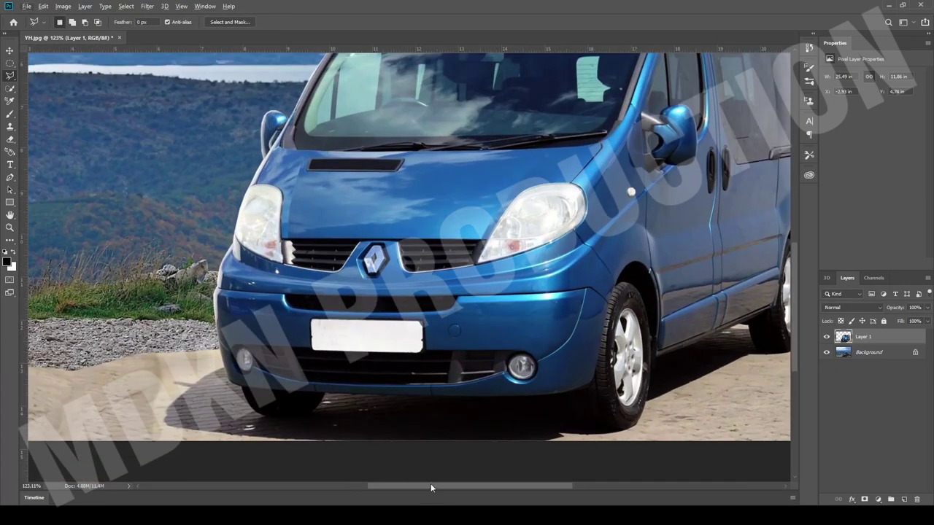
{"action": "left_click_drag", "start_coordinate": [438, 488], "coordinate": [376, 487]}
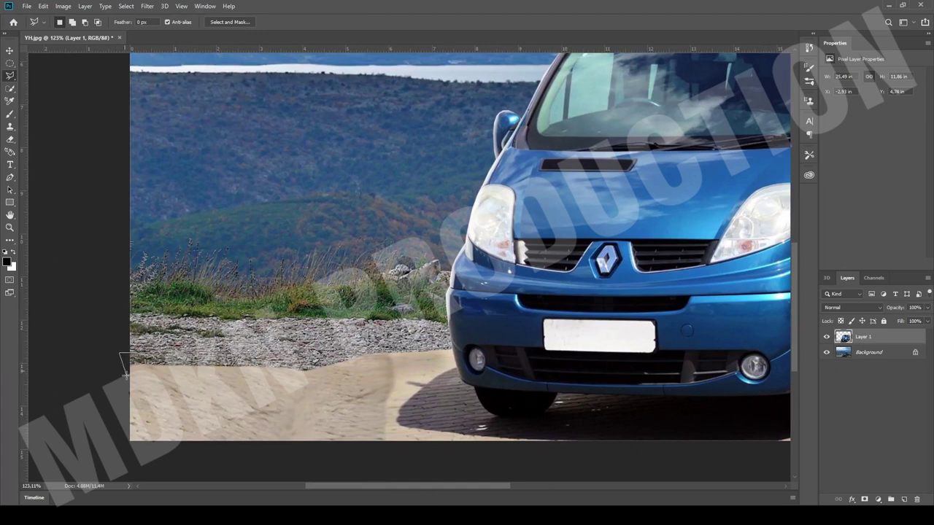
{"action": "left_click", "coordinate": [11, 192]}
{"action": "left_click", "coordinate": [11, 203]}
{"action": "left_click", "coordinate": [10, 216]}
{"action": "left_click", "coordinate": [10, 191]}
Step: Smudge the paving up into the selected strip at 98% strength to straighten its back edge, and deselect
{"action": "left_click", "coordinate": [11, 240]}
{"action": "left_click", "coordinate": [44, 402]}
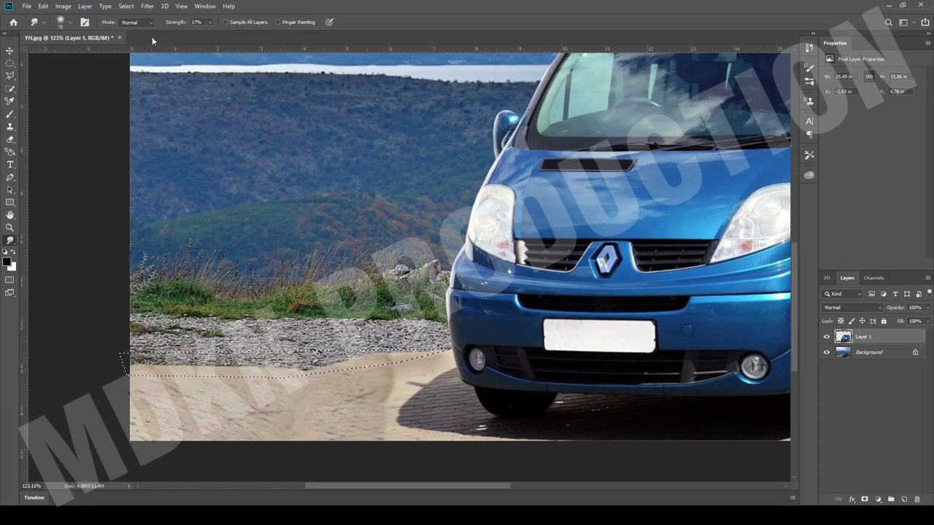
{"action": "mouse_move", "coordinate": [143, 373]}
{"action": "left_mouse_down"}
{"action": "mouse_move", "coordinate": [186, 359]}
{"action": "mouse_move", "coordinate": [441, 353]}
{"action": "mouse_move", "coordinate": [403, 358]}
{"action": "left_mouse_up"}
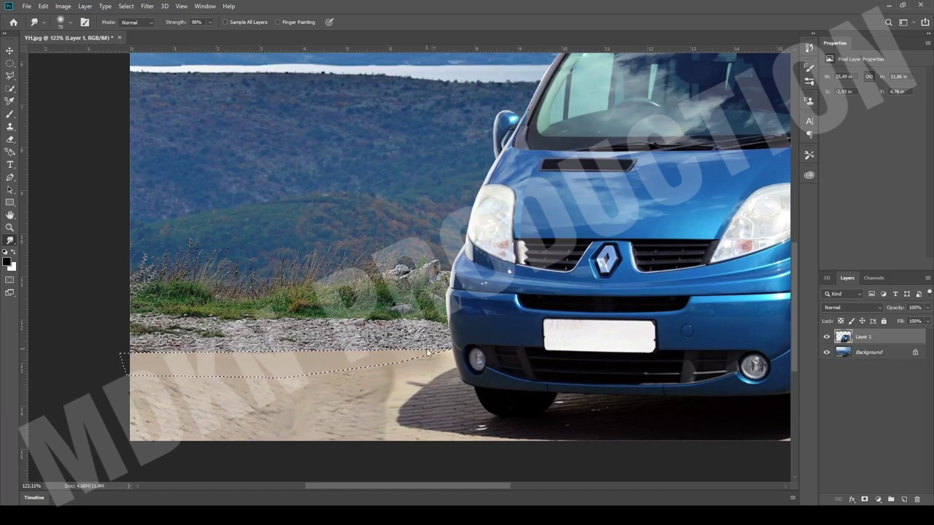
{"action": "left_click", "coordinate": [10, 77]}
{"action": "key", "text": "ctrl+d"}
Step: Desaturate the extended paving beside the van with the Sponge tool at 50% flow to match the surrounding ground
{"action": "scroll", "coordinate": [288, 304], "scroll_direction": "down", "scroll_amount": 8}
{"action": "scroll", "coordinate": [181, 405], "scroll_direction": "up", "scroll_amount": 9}
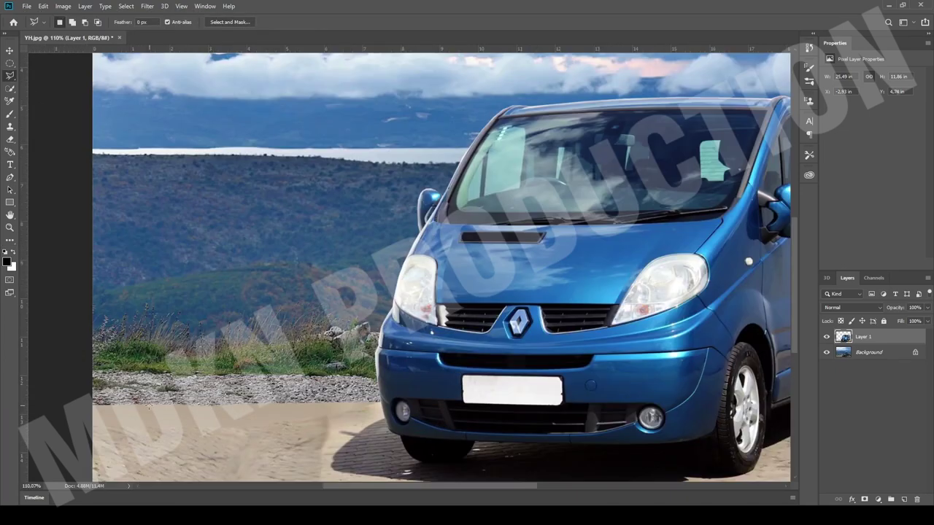
{"action": "left_click", "coordinate": [10, 241]}
{"action": "scroll", "coordinate": [77, 378], "scroll_direction": "down", "scroll_amount": 1}
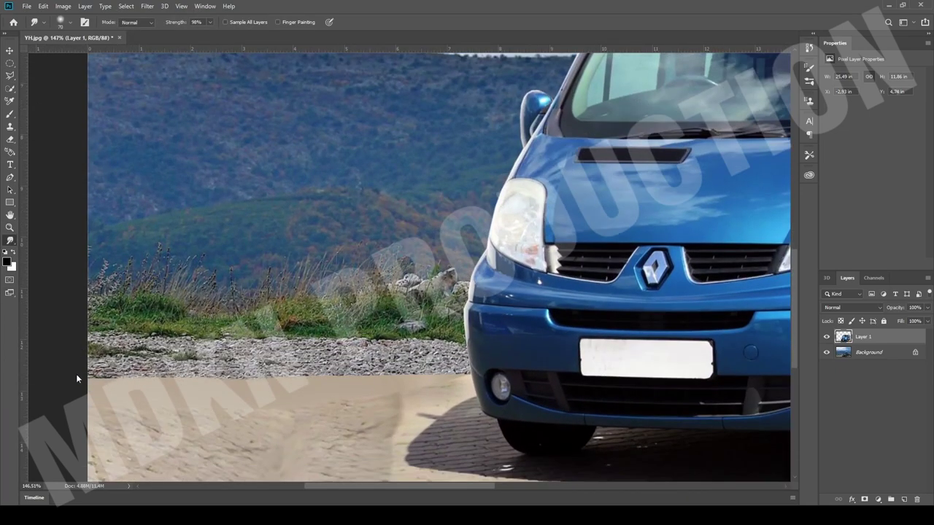
{"action": "key", "text": "o"}
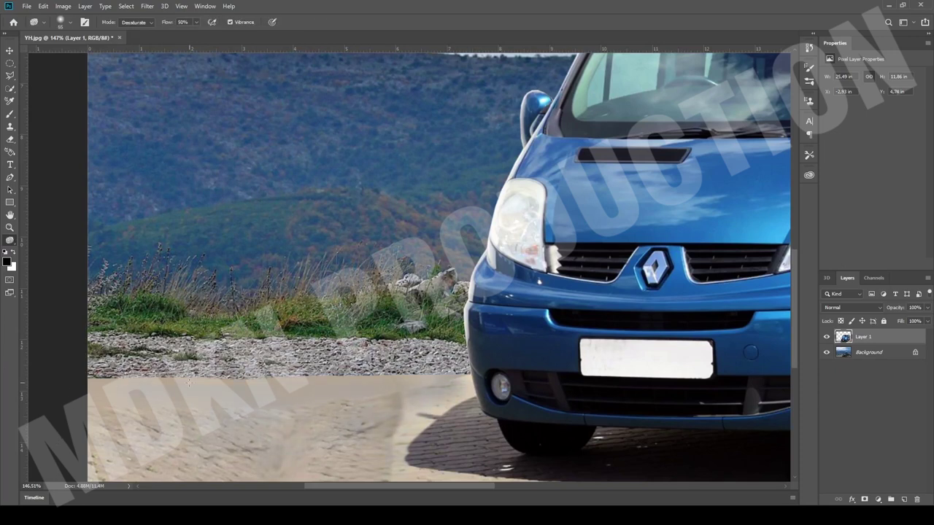
{"action": "scroll", "coordinate": [262, 449], "scroll_direction": "down", "scroll_amount": 4}
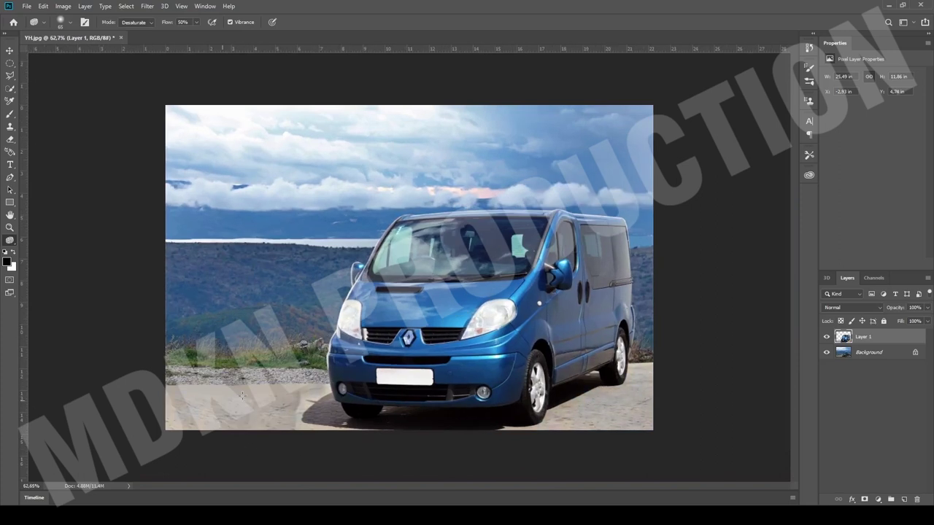
{"action": "scroll", "coordinate": [241, 395], "scroll_direction": "down", "scroll_amount": 3}
{"action": "scroll", "coordinate": [292, 368], "scroll_direction": "down", "scroll_amount": 2}
{"action": "scroll", "coordinate": [329, 351], "scroll_direction": "up", "scroll_amount": 3}
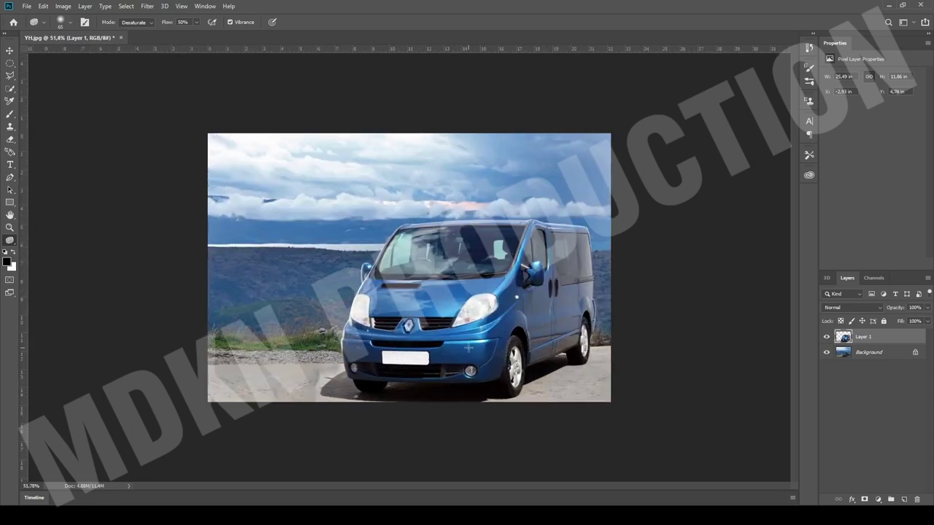
Step: Start a polygonal lasso outline along the lower edge of the van's front bumper, from the far side towards the near front wheel
{"action": "key", "text": "l"}
{"action": "scroll", "coordinate": [462, 229], "scroll_direction": "up", "scroll_amount": 2}
{"action": "scroll", "coordinate": [463, 229], "scroll_direction": "up", "scroll_amount": 2}
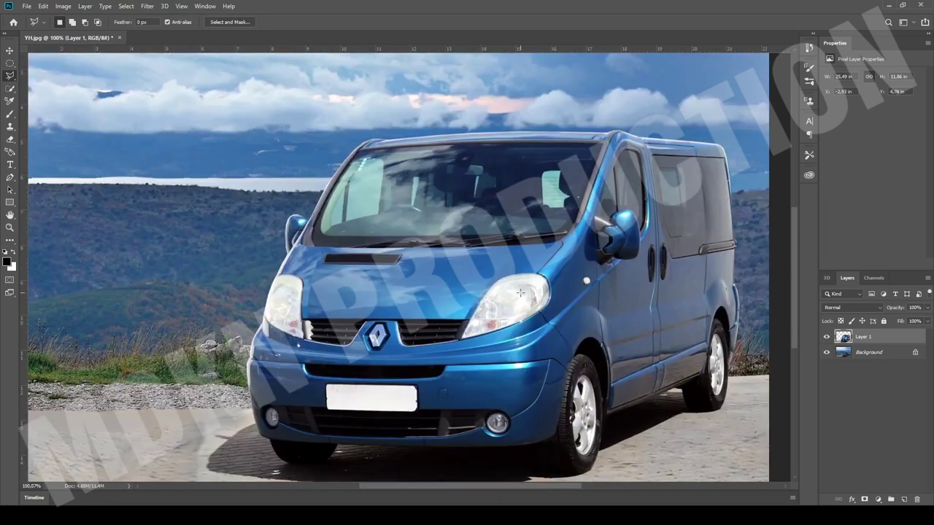
{"action": "scroll", "coordinate": [318, 436], "scroll_direction": "up", "scroll_amount": 3}
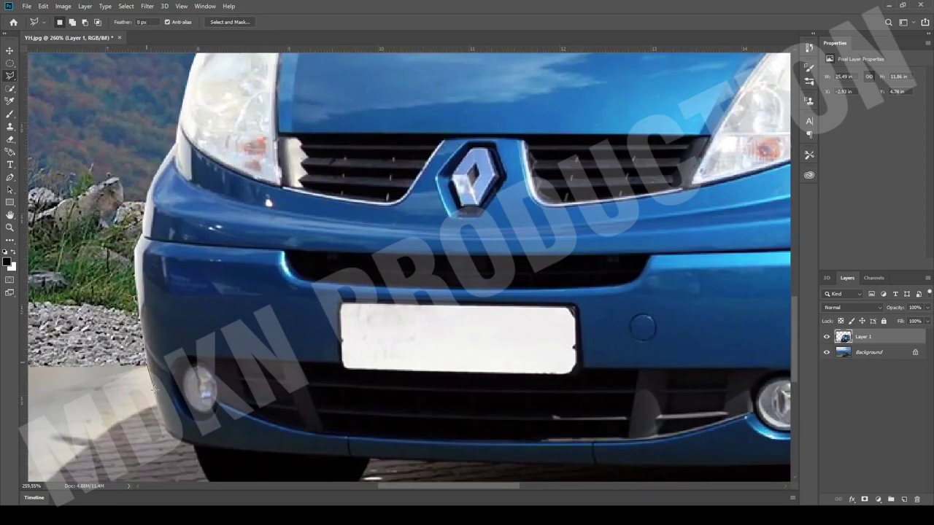
{"action": "left_click", "coordinate": [436, 459]}
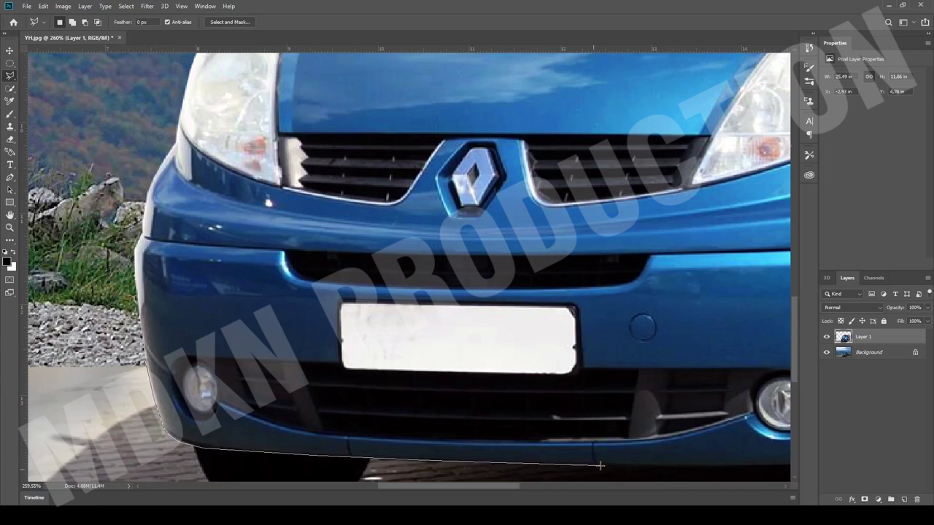
{"action": "left_click", "coordinate": [593, 465]}
{"action": "scroll", "coordinate": [594, 465], "scroll_direction": "right", "scroll_amount": 2}
{"action": "left_click", "coordinate": [624, 465]}
{"action": "scroll", "coordinate": [621, 466], "scroll_direction": "right", "scroll_amount": 2}
{"action": "left_click", "coordinate": [552, 462]}
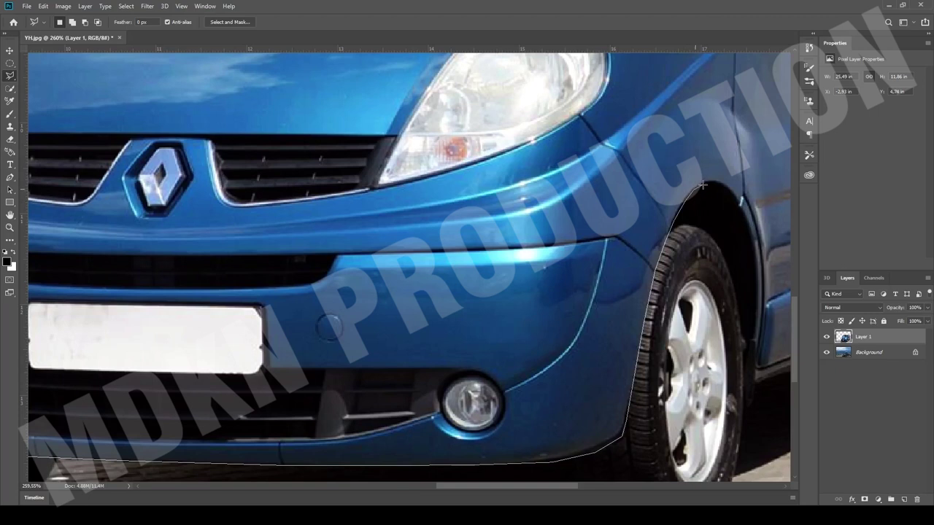
Step: Continue the lasso outline along the wheel arches and side sill, and close it loosely around the van's roof
{"action": "left_click", "coordinate": [757, 255]}
{"action": "left_click", "coordinate": [754, 387]}
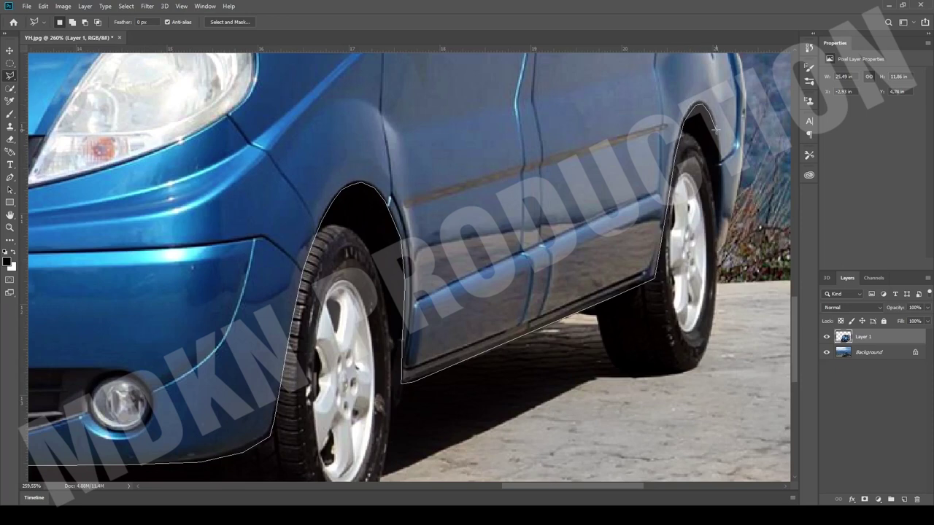
{"action": "key", "text": "ctrl+minus"}
{"action": "key", "text": "ctrl+minus"}
{"action": "key", "text": "ctrl+minus"}
{"action": "left_click", "coordinate": [759, 210]}
{"action": "left_click", "coordinate": [651, 132]}
{"action": "left_click", "coordinate": [286, 188]}
{"action": "left_click", "coordinate": [321, 358]}
{"action": "key", "text": "ctrl+t"}
{"action": "key", "text": "shift+Down"}
{"action": "key", "text": "shift+Down"}
{"action": "key", "text": "shift+Down"}
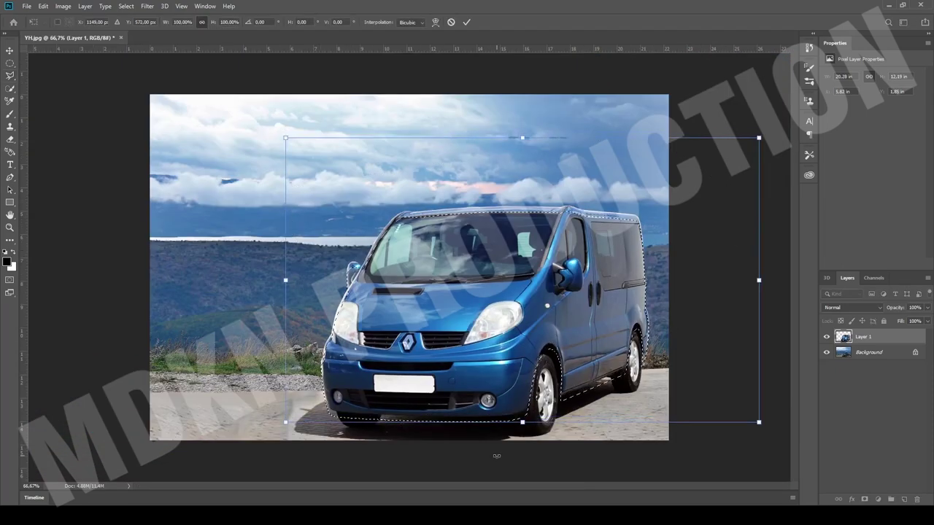
{"action": "key", "text": "Escape"}
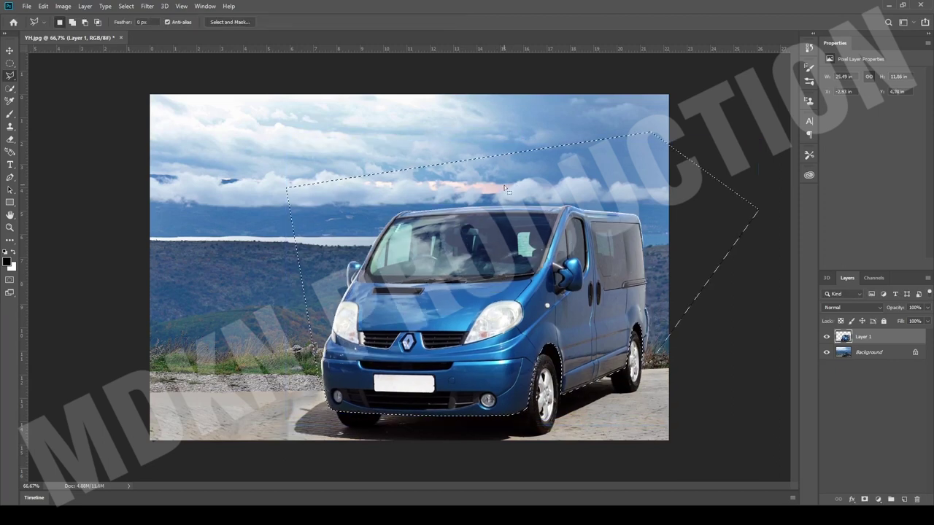
Step: Move the selected van body down over its wheels with Free Transform to lower the ride height, and deselect
{"action": "key", "text": "ctrl+t"}
{"action": "left_click_drag", "start_coordinate": [562, 343], "coordinate": [562, 356]}
{"action": "key", "text": "Return"}
{"action": "scroll", "coordinate": [515, 287], "scroll_direction": "up", "scroll_amount": 2}
{"action": "scroll", "coordinate": [453, 210], "scroll_direction": "down", "scroll_amount": 2}
{"action": "scroll", "coordinate": [566, 350], "scroll_direction": "up", "scroll_amount": 1}
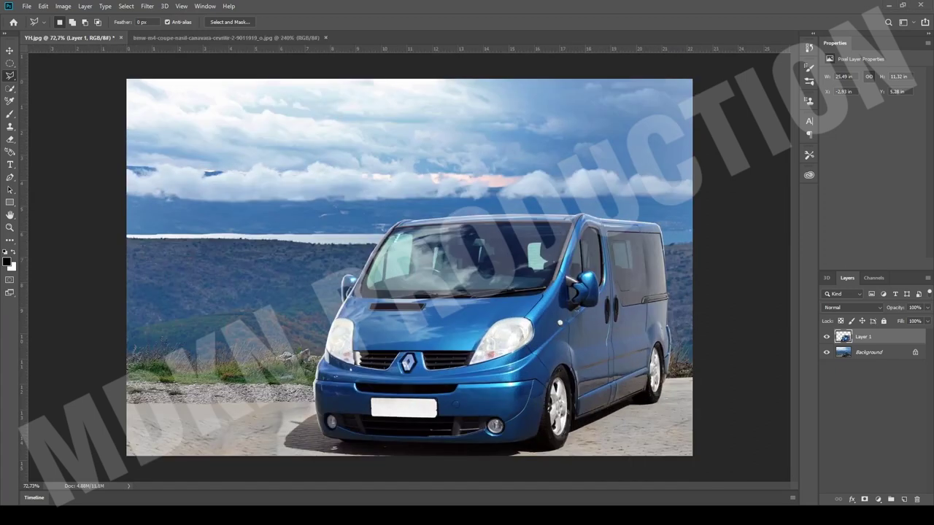
Step: In the teal BMW M4 photo, lasso the front bumper's upper edge beneath the headlights up to the front wheel arch
{"action": "left_click", "coordinate": [226, 37]}
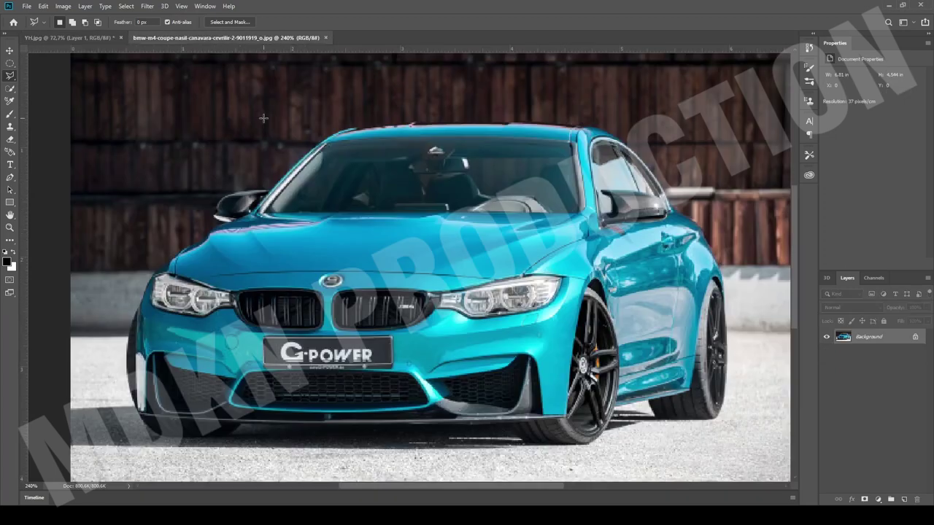
{"action": "scroll", "coordinate": [117, 322], "scroll_direction": "up", "scroll_amount": 2}
{"action": "left_click", "coordinate": [310, 342]}
{"action": "left_click", "coordinate": [592, 343]}
{"action": "left_click", "coordinate": [697, 339]}
{"action": "left_click", "coordinate": [467, 335]}
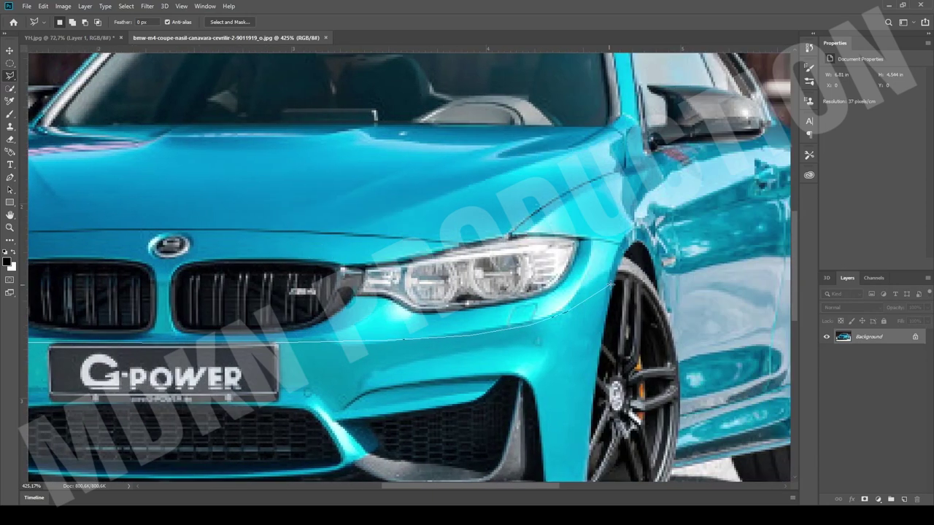
{"action": "left_click", "coordinate": [595, 391]}
Step: Close the lasso selection along the teal bumper's bottom lip and outer side, and copy the selected bumper
{"action": "scroll", "coordinate": [594, 443], "scroll_direction": "down", "scroll_amount": 3}
{"action": "left_click", "coordinate": [584, 338]}
{"action": "left_click", "coordinate": [427, 348]}
{"action": "left_click", "coordinate": [224, 347]}
{"action": "scroll", "coordinate": [139, 338], "scroll_direction": "left", "scroll_amount": 5}
{"action": "left_click", "coordinate": [260, 342]}
{"action": "left_click", "coordinate": [147, 330]}
{"action": "left_click", "coordinate": [148, 138]}
{"action": "key", "text": "ctrl+c"}
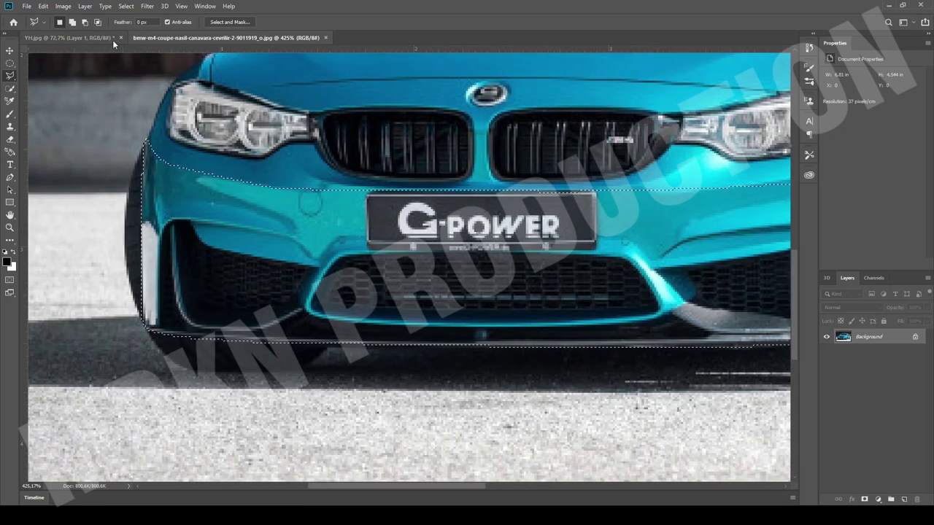
Step: Paste the teal bumper into YH.jpg and scale it to about 174% over the van's front bumper
{"action": "left_click", "coordinate": [106, 38]}
{"action": "key", "text": "ctrl+v"}
{"action": "key", "text": "ctrl+t"}
{"action": "mouse_move", "coordinate": [443, 267]}
{"action": "left_mouse_down"}
{"action": "mouse_move", "coordinate": [429, 419]}
{"action": "mouse_move", "coordinate": [542, 343]}
{"action": "left_mouse_up"}
{"action": "left_click_drag", "start_coordinate": [326, 406], "coordinate": [310, 407]}
{"action": "left_click_drag", "start_coordinate": [438, 441], "coordinate": [436, 447]}
{"action": "key", "text": "ctrl+z"}
{"action": "scroll", "coordinate": [453, 434], "scroll_direction": "up", "scroll_amount": 3}
{"action": "scroll", "coordinate": [456, 434], "scroll_direction": "up", "scroll_amount": 2}
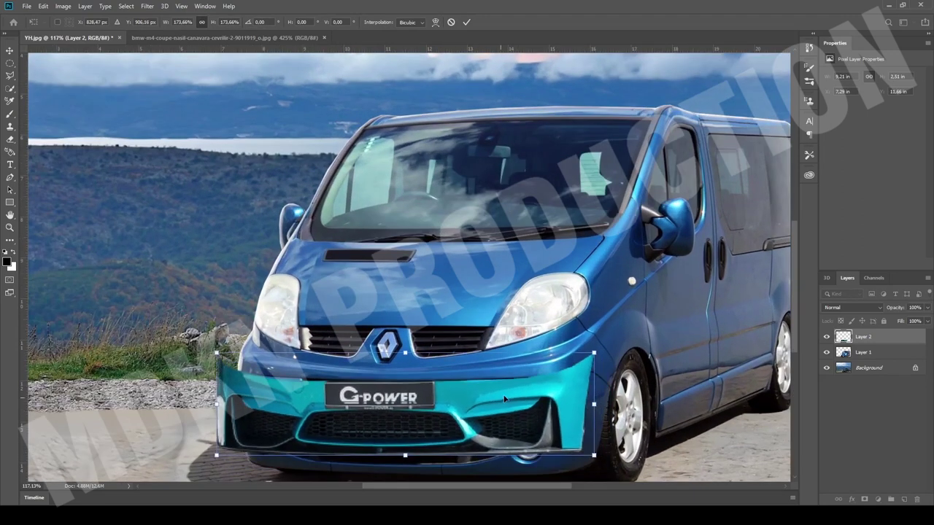
Step: Try to fit the teal bumper's corners to the van's front, and delete the pasted bumper layer
{"action": "scroll", "coordinate": [511, 438], "scroll_direction": "down", "scroll_amount": 1}
{"action": "left_click_drag", "start_coordinate": [604, 437], "coordinate": [606, 457]}
{"action": "left_click_drag", "start_coordinate": [606, 335], "coordinate": [619, 344]}
{"action": "mouse_move", "coordinate": [224, 335]}
{"action": "left_mouse_down"}
{"action": "mouse_move", "coordinate": [247, 333]}
{"action": "mouse_move", "coordinate": [227, 339]}
{"action": "left_mouse_up"}
{"action": "left_click_drag", "start_coordinate": [350, 379], "coordinate": [390, 389]}
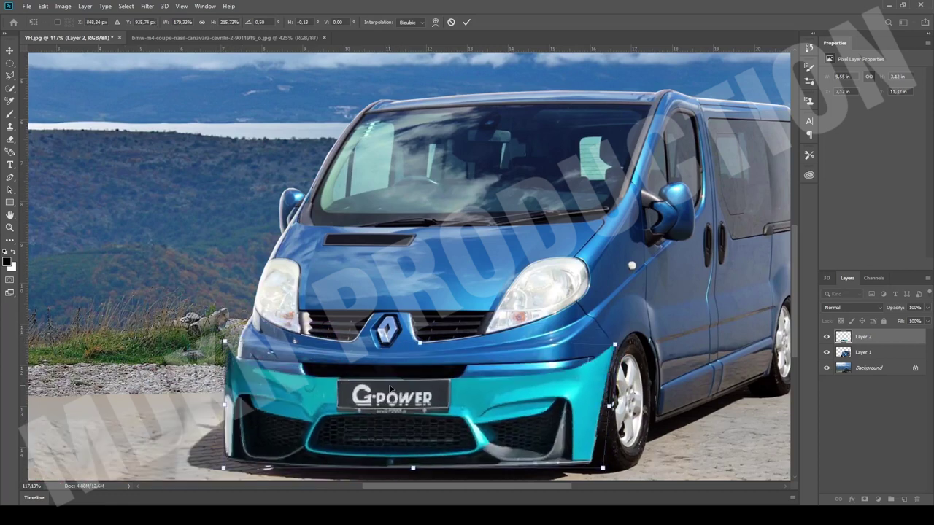
{"action": "left_click_drag", "start_coordinate": [223, 468], "coordinate": [226, 450]}
{"action": "key", "text": "Escape"}
{"action": "key", "text": "Delete"}
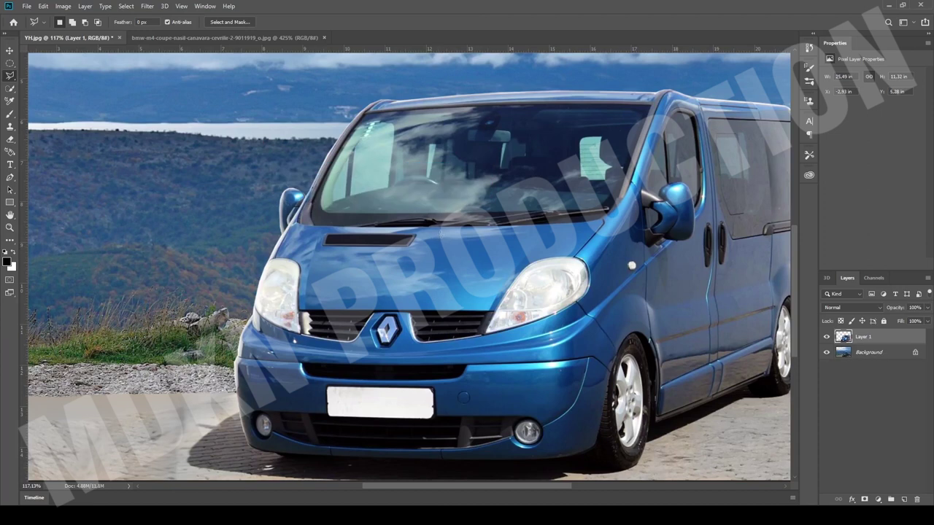
Step: Copy the selected front bumper from the Yas Marina Blue BMW M4 photo and paste it into YH.jpg
{"action": "left_click", "coordinate": [246, 38]}
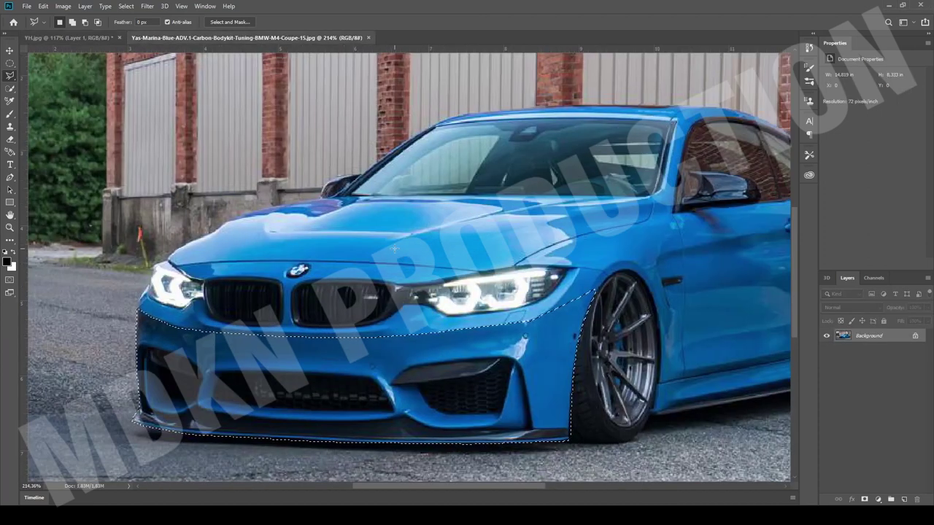
{"action": "scroll", "coordinate": [251, 351], "scroll_direction": "down", "scroll_amount": 2}
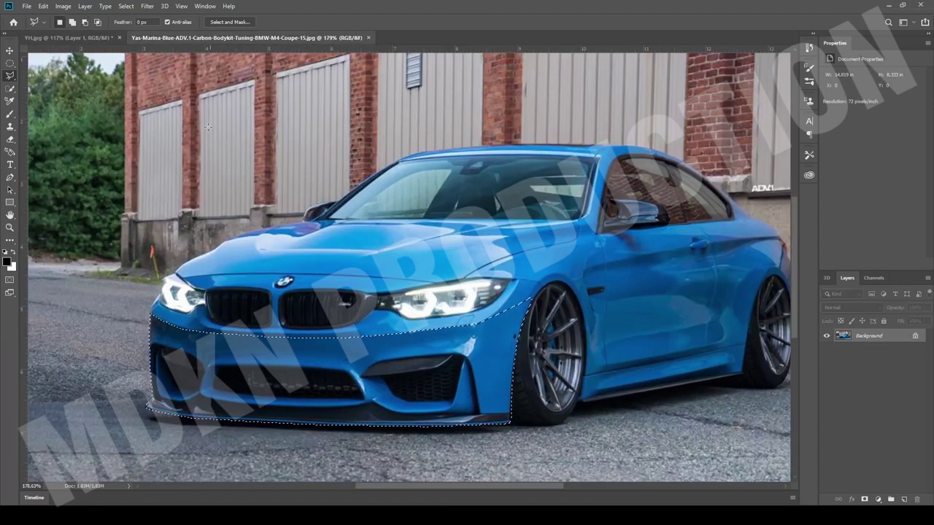
{"action": "key", "text": "ctrl+c"}
{"action": "key", "text": "ctrl+Tab"}
{"action": "key", "text": "ctrl+v"}
Step: Scale the blue bumper to about 154% over the van's front and stretch its outer side slightly wider
{"action": "key", "text": "ctrl+t"}
{"action": "left_click_drag", "start_coordinate": [408, 243], "coordinate": [425, 320]}
{"action": "left_click_drag", "start_coordinate": [491, 325], "coordinate": [620, 326]}
{"action": "left_click_drag", "start_coordinate": [553, 322], "coordinate": [546, 349]}
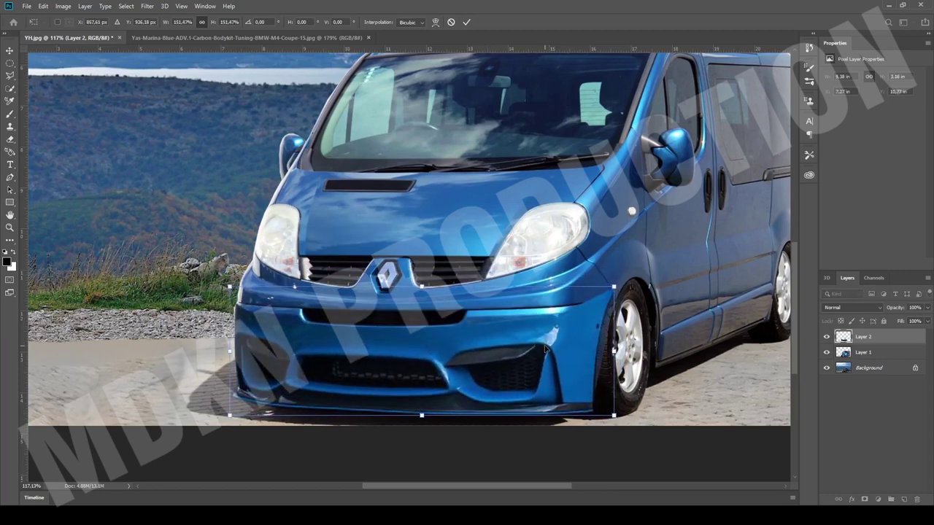
{"action": "scroll", "coordinate": [545, 349], "scroll_direction": "up", "scroll_amount": 4}
{"action": "left_click_drag", "start_coordinate": [635, 347], "coordinate": [646, 349]}
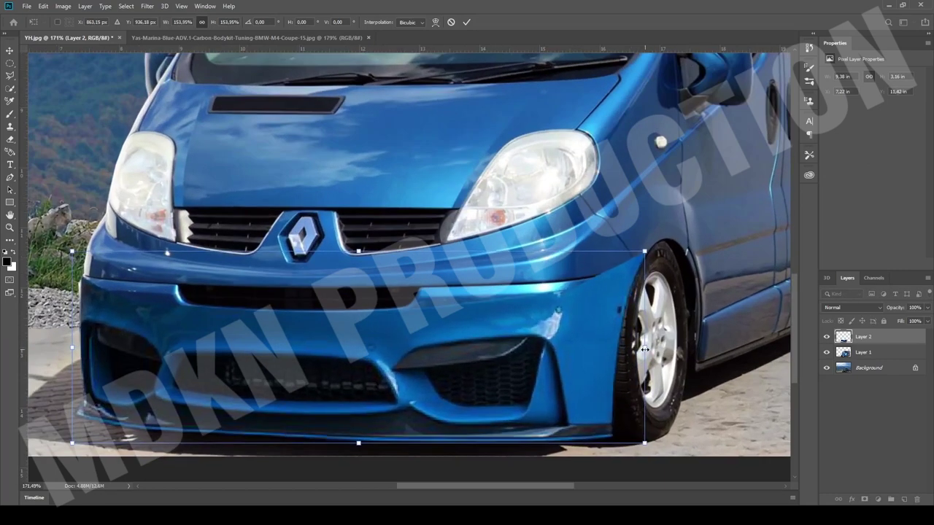
{"action": "left_click_drag", "start_coordinate": [405, 486], "coordinate": [382, 486]}
{"action": "left_click_drag", "start_coordinate": [169, 348], "coordinate": [165, 348]}
Step: Reshape the pasted bumper by pulling its two upper corners slightly down to follow the van's front, and apply the transform
{"action": "scroll", "coordinate": [421, 331], "scroll_direction": "down", "scroll_amount": 1}
{"action": "scroll", "coordinate": [420, 331], "scroll_direction": "up", "scroll_amount": 1}
{"action": "right_click", "coordinate": [286, 289]}
{"action": "left_click", "coordinate": [310, 365]}
{"action": "left_click_drag", "start_coordinate": [167, 236], "coordinate": [166, 248]}
{"action": "left_click_drag", "start_coordinate": [742, 236], "coordinate": [742, 240]}
{"action": "left_click", "coordinate": [467, 22]}
{"action": "scroll", "coordinate": [471, 219], "scroll_direction": "down", "scroll_amount": 4}
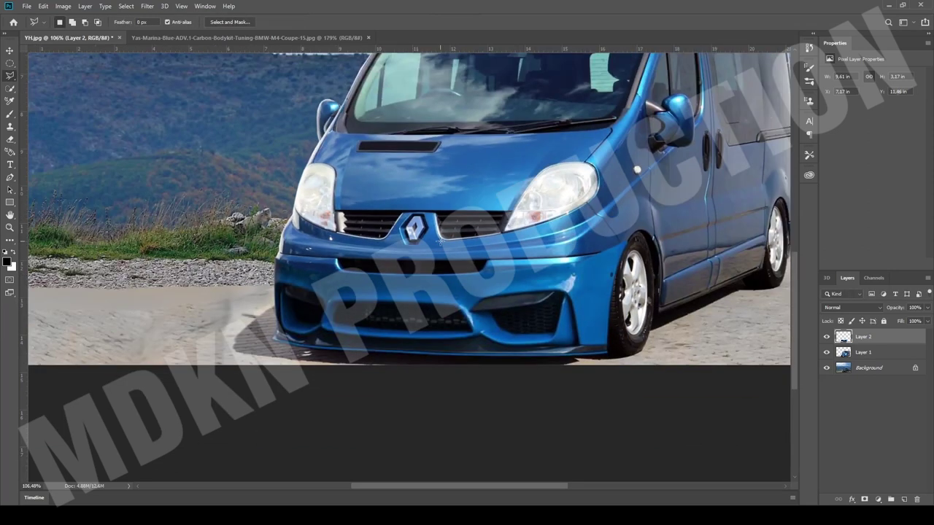
Step: Lasso the seam strip under the van's body crease between the lower grille and near headlight, and smudge it smooth
{"action": "key", "text": "l"}
{"action": "scroll", "coordinate": [518, 411], "scroll_direction": "up", "scroll_amount": 6}
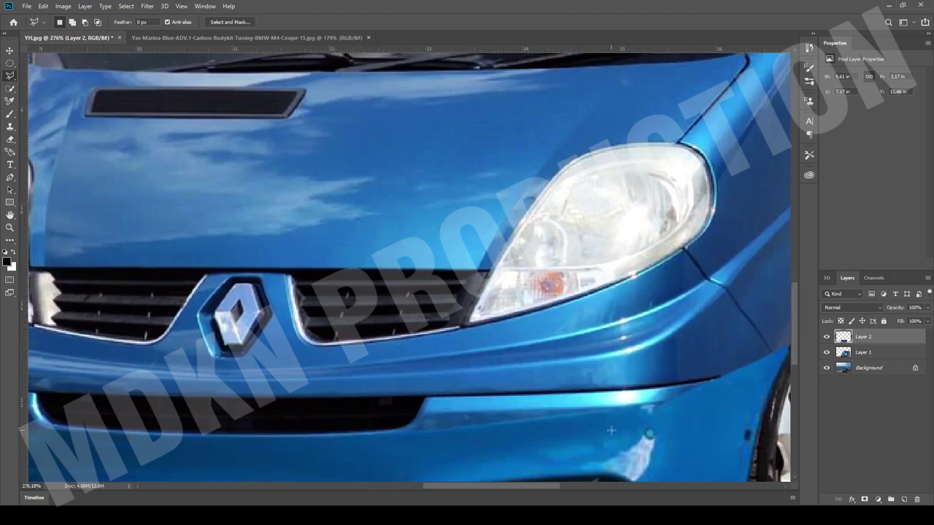
{"action": "mouse_move", "coordinate": [612, 404]}
{"action": "left_mouse_down"}
{"action": "mouse_move", "coordinate": [425, 411]}
{"action": "mouse_move", "coordinate": [402, 435]}
{"action": "left_mouse_up"}
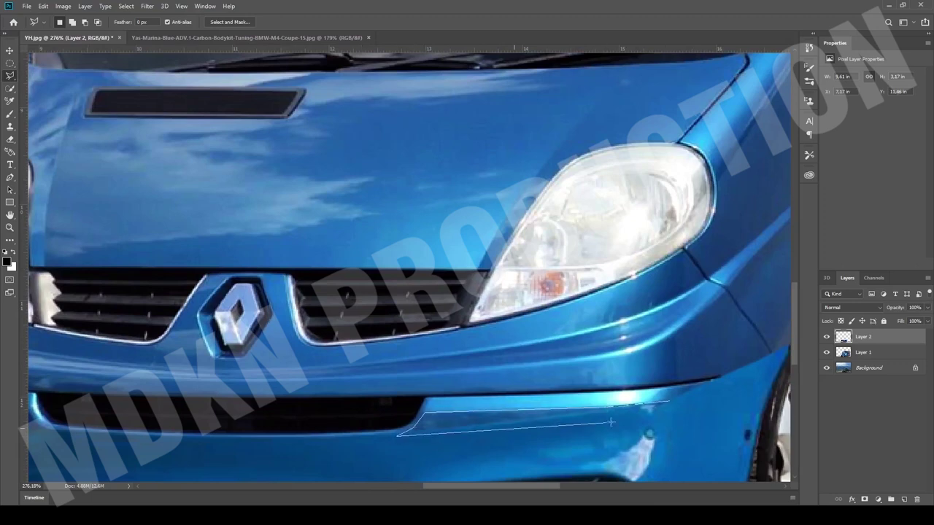
{"action": "left_click", "coordinate": [10, 216]}
{"action": "right_click", "coordinate": [11, 240]}
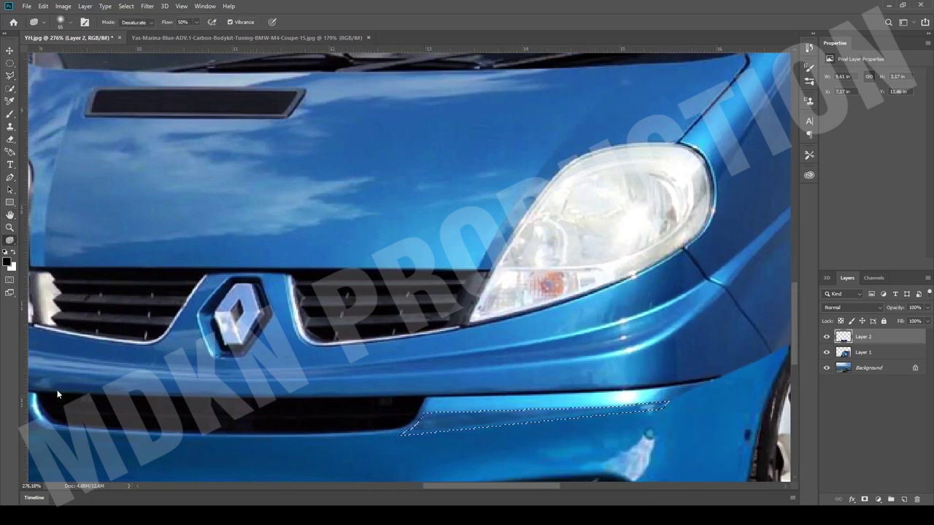
{"action": "left_click", "coordinate": [51, 421]}
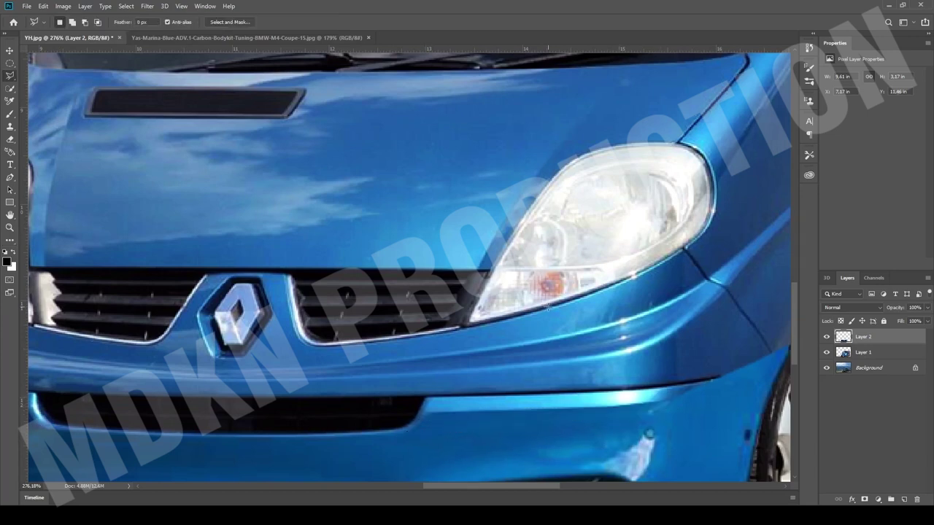
Step: Lasso the seam strip on the far side of the lower grille, smudge it smooth at 67% strength, and deselect
{"action": "left_click_drag", "start_coordinate": [531, 486], "coordinate": [462, 430]}
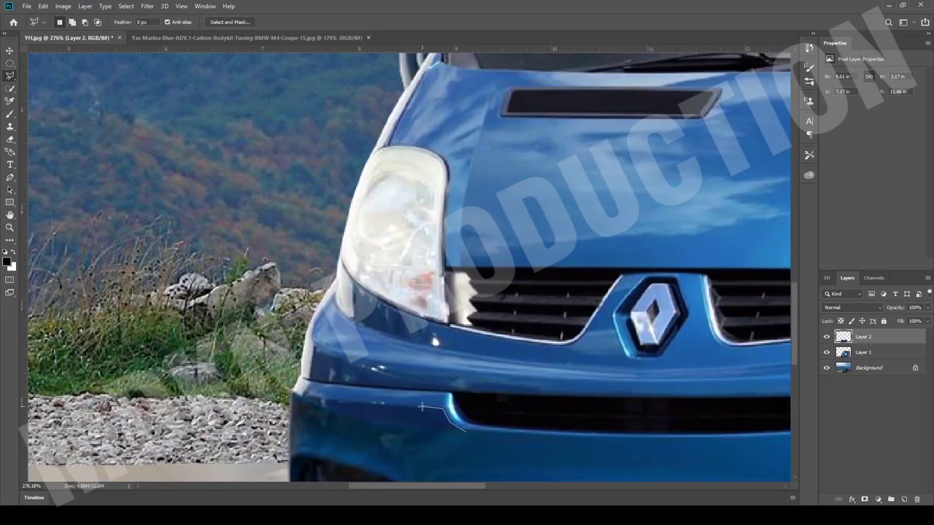
{"action": "left_click", "coordinate": [391, 432]}
{"action": "left_click", "coordinate": [465, 433]}
{"action": "left_click", "coordinate": [9, 240]}
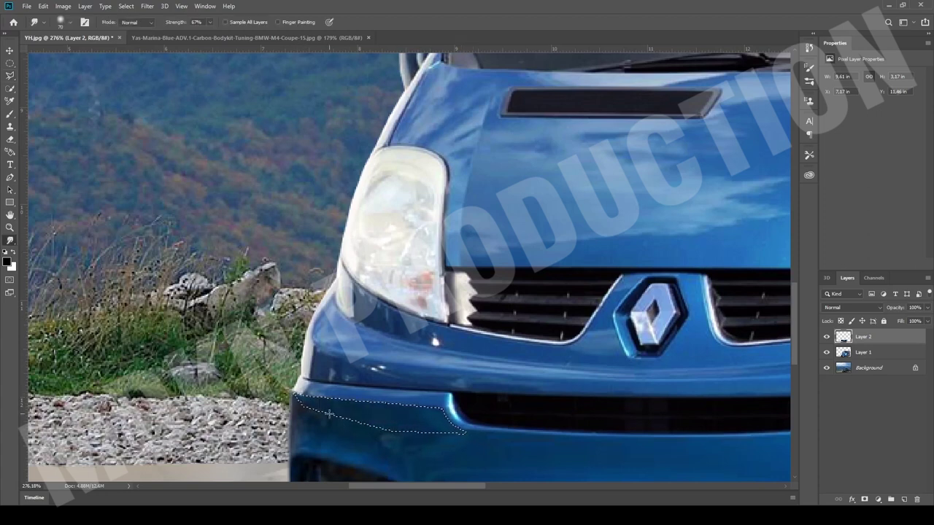
{"action": "left_click", "coordinate": [10, 77]}
{"action": "left_click", "coordinate": [368, 307]}
Step: With Layer 2 temporarily hidden, lasso above the van's body crease beside the front wheel arch, and delete that part of the pasted bumper
{"action": "scroll", "coordinate": [374, 318], "scroll_direction": "down", "scroll_amount": 15}
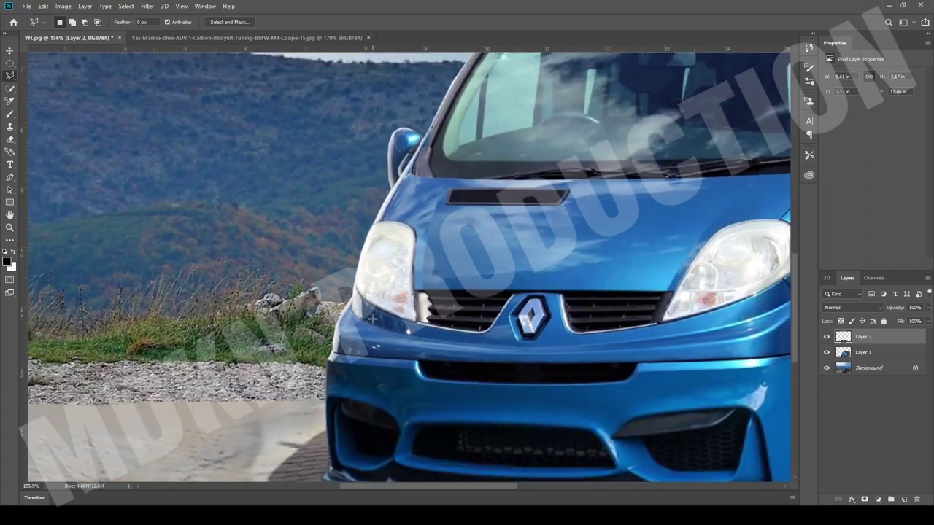
{"action": "scroll", "coordinate": [493, 385], "scroll_direction": "up", "scroll_amount": 10}
{"action": "scroll", "coordinate": [581, 426], "scroll_direction": "up", "scroll_amount": 2}
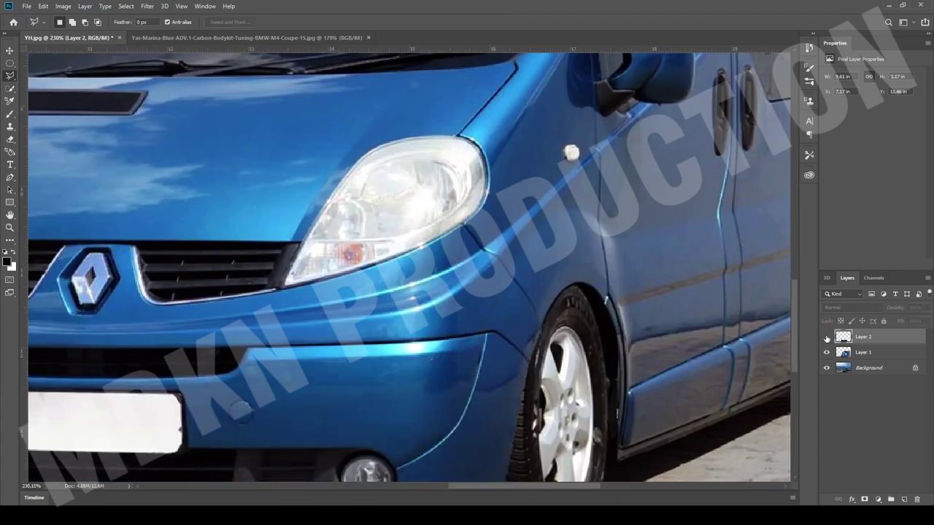
{"action": "left_click", "coordinate": [827, 336]}
{"action": "scroll", "coordinate": [485, 334], "scroll_direction": "up", "scroll_amount": 5}
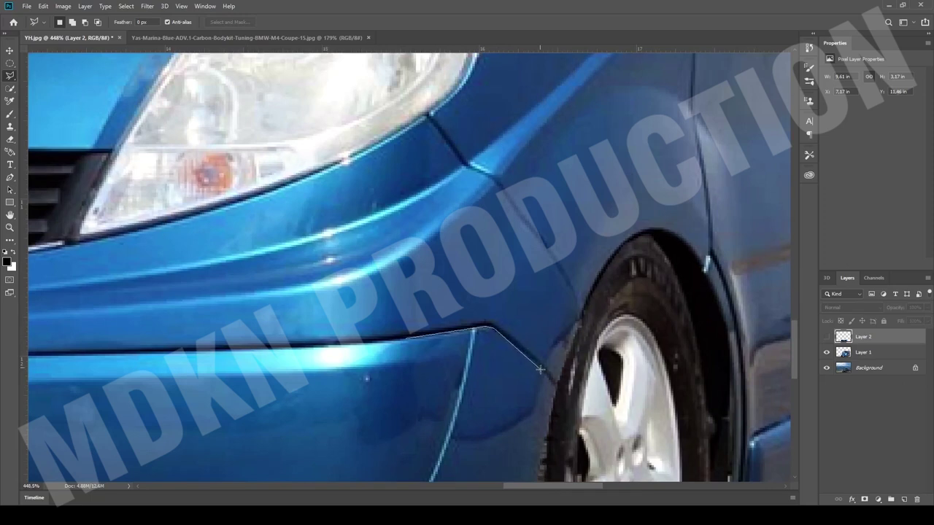
{"action": "left_click", "coordinate": [706, 369]}
{"action": "left_click", "coordinate": [667, 232]}
{"action": "left_click", "coordinate": [641, 229]}
{"action": "left_click", "coordinate": [400, 178]}
{"action": "left_click", "coordinate": [387, 286]}
{"action": "left_click", "coordinate": [406, 338]}
{"action": "left_click", "coordinate": [827, 336]}
{"action": "key", "text": "Delete"}
{"action": "scroll", "coordinate": [659, 322], "scroll_direction": "down", "scroll_amount": 18}
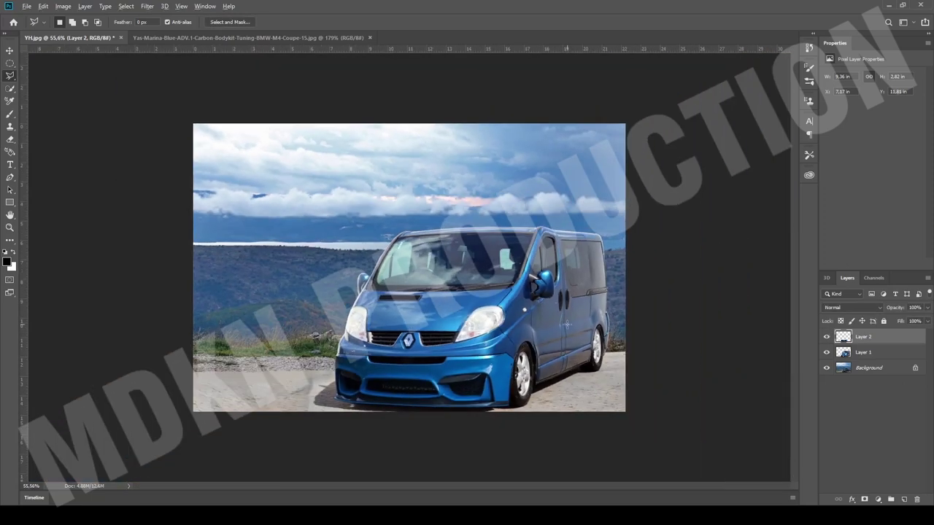
{"action": "scroll", "coordinate": [354, 402], "scroll_direction": "up", "scroll_amount": 8}
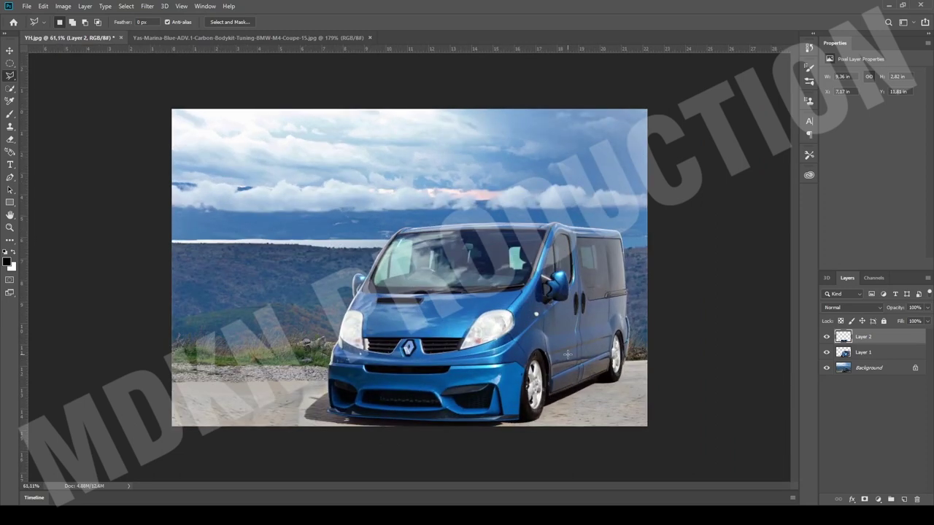
Step: Lasso one half of the Renault emblem between the upper grilles and smudge it into the blue paint on Layer 1 at 67% strength
{"action": "scroll", "coordinate": [354, 402], "scroll_direction": "up", "scroll_amount": 3}
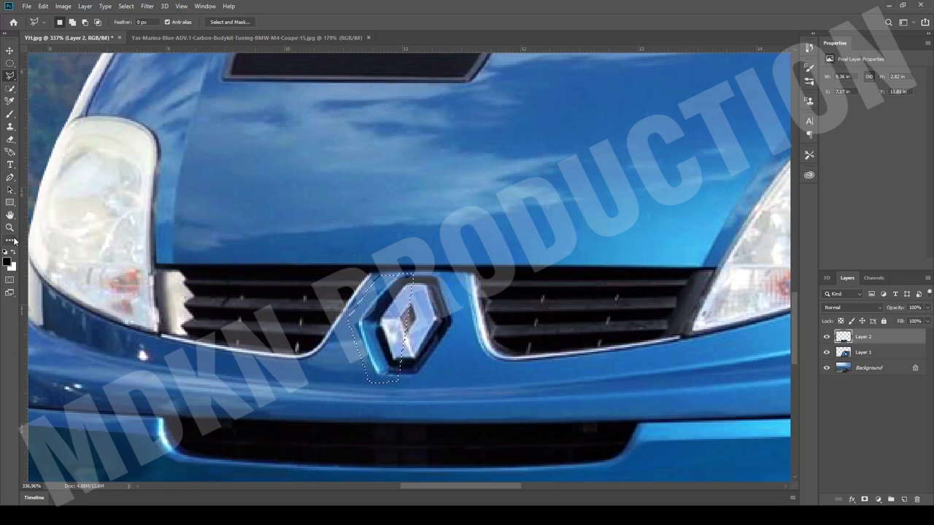
{"action": "key", "text": "r"}
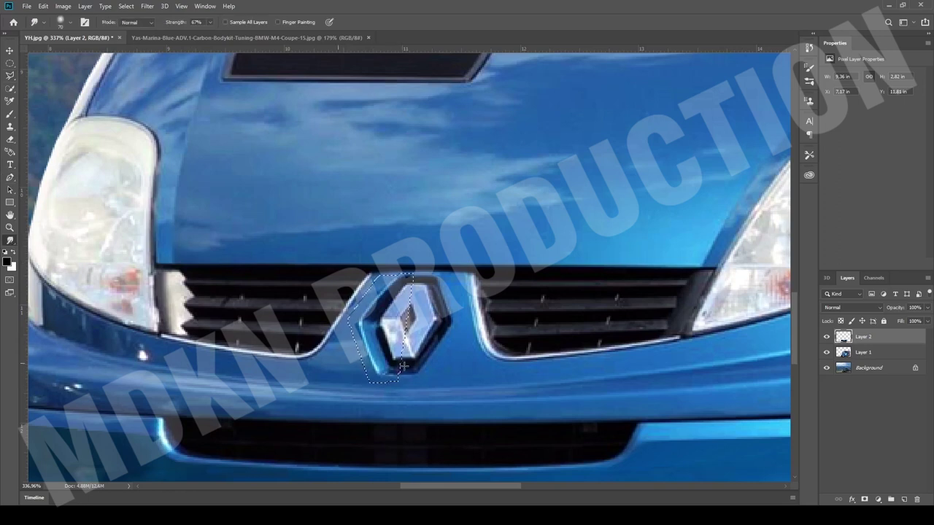
{"action": "left_click", "coordinate": [864, 353]}
{"action": "left_click_drag", "start_coordinate": [349, 356], "coordinate": [430, 357]}
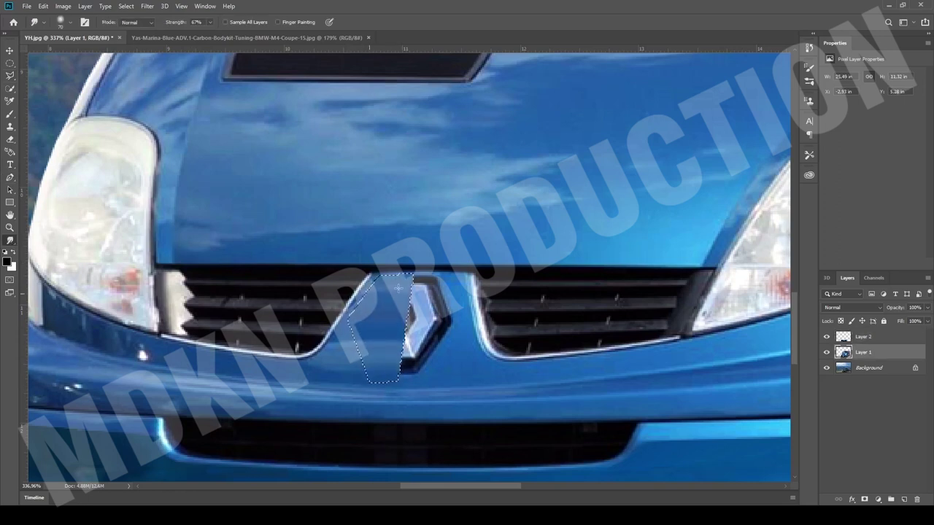
Step: Lasso the remaining half of the Renault emblem, smudge it away, deselect, and soften the join with the Blur tool at 50% strength
{"action": "key", "text": "l"}
{"action": "key", "text": "ctrl+d"}
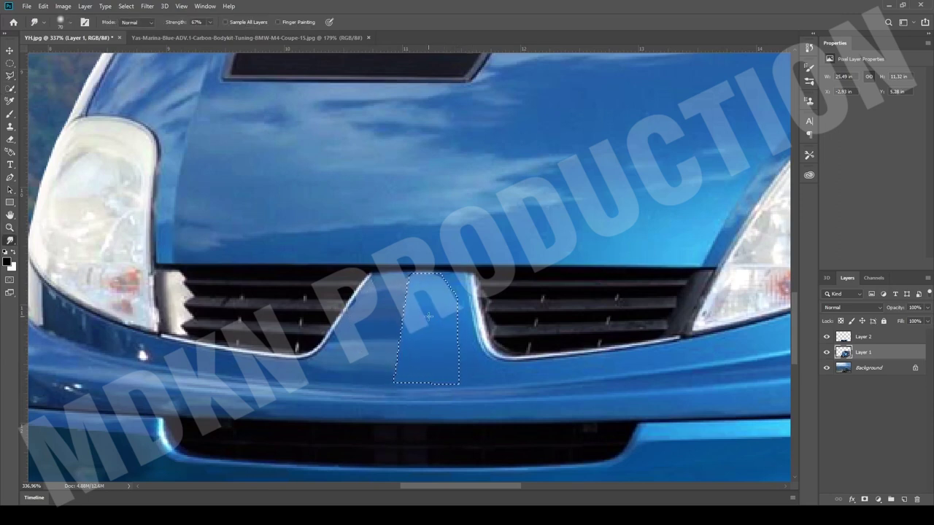
{"action": "key", "text": "l"}
{"action": "left_click", "coordinate": [10, 239]}
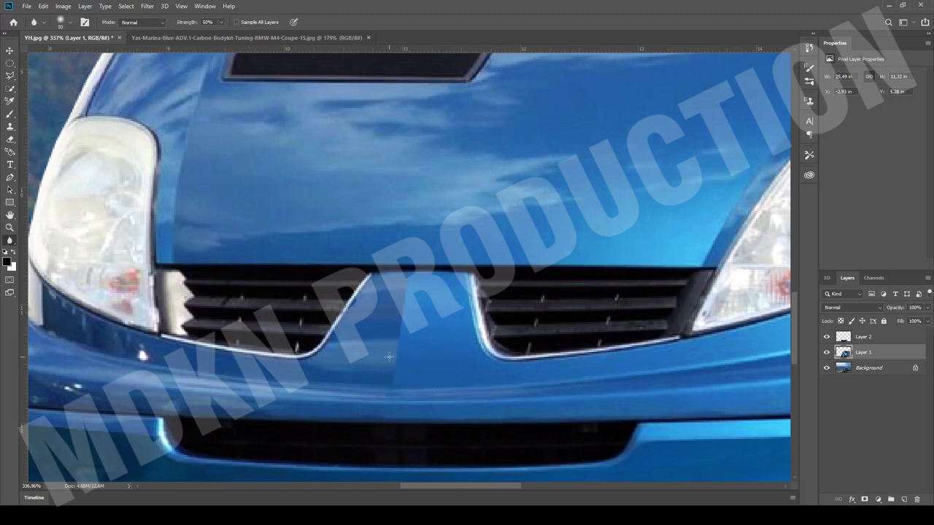
{"action": "scroll", "coordinate": [358, 354], "scroll_direction": "down", "scroll_amount": 10}
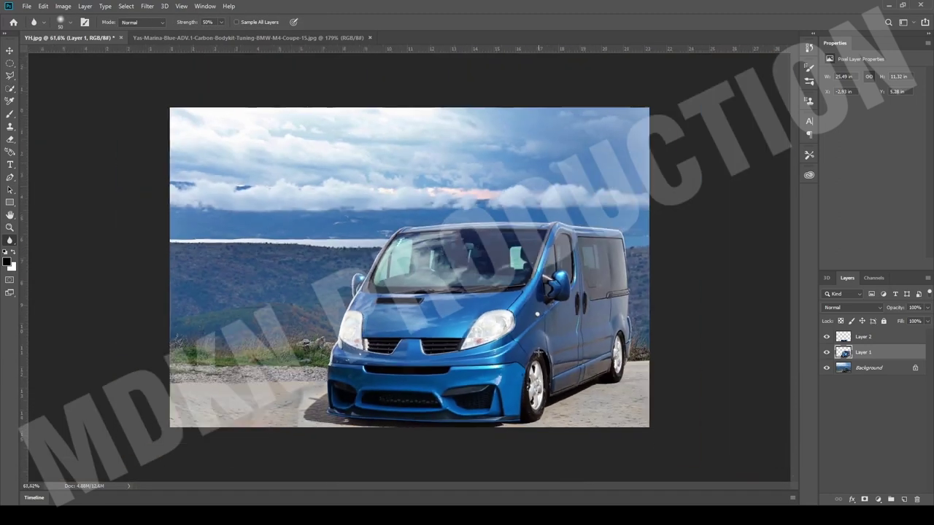
Step: Lasso the BMW M4's side skirt between its wheels and paste a copy into YH.jpg
{"action": "left_click", "coordinate": [243, 37]}
{"action": "key", "text": "l"}
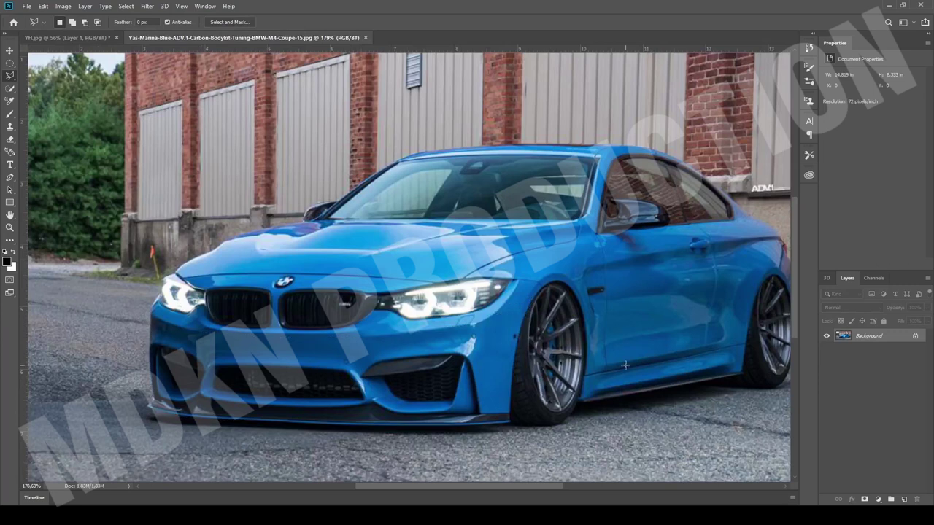
{"action": "scroll", "coordinate": [438, 383], "scroll_direction": "up", "scroll_amount": 4}
{"action": "mouse_move", "coordinate": [348, 358]}
{"action": "left_mouse_down"}
{"action": "mouse_move", "coordinate": [595, 311]}
{"action": "mouse_move", "coordinate": [536, 318]}
{"action": "mouse_move", "coordinate": [582, 311]}
{"action": "mouse_move", "coordinate": [580, 355]}
{"action": "mouse_move", "coordinate": [510, 384]}
{"action": "mouse_move", "coordinate": [316, 401]}
{"action": "left_mouse_up"}
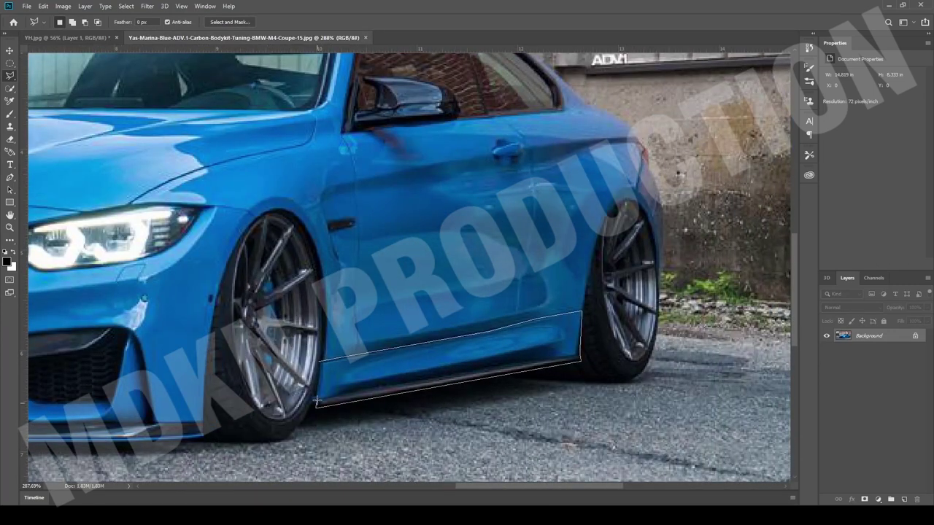
{"action": "left_click", "coordinate": [320, 361]}
{"action": "left_click", "coordinate": [102, 38]}
{"action": "scroll", "coordinate": [438, 409], "scroll_direction": "up", "scroll_amount": 6}
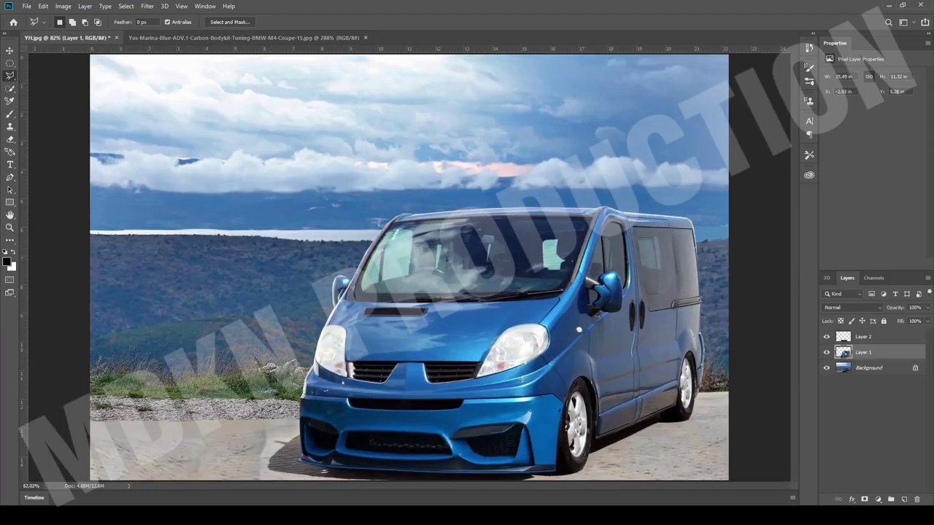
{"action": "left_click_drag", "start_coordinate": [379, 486], "coordinate": [486, 486]}
{"action": "key", "text": "ctrl+v"}
Step: Move and distort the pasted side skirt to follow the van's lower sill between the wheels, and apply the transform
{"action": "key", "text": "ctrl+t"}
{"action": "left_click_drag", "start_coordinate": [254, 259], "coordinate": [328, 414]}
{"action": "scroll", "coordinate": [344, 403], "scroll_direction": "up", "scroll_amount": 5}
{"action": "left_click_drag", "start_coordinate": [421, 372], "coordinate": [436, 324]}
{"action": "left_click_drag", "start_coordinate": [450, 459], "coordinate": [441, 389]}
{"action": "left_click_drag", "start_coordinate": [185, 412], "coordinate": [185, 427]}
{"action": "left_click_drag", "start_coordinate": [436, 328], "coordinate": [437, 324]}
{"action": "left_click_drag", "start_coordinate": [440, 393], "coordinate": [432, 383]}
{"action": "left_click_drag", "start_coordinate": [181, 423], "coordinate": [181, 425]}
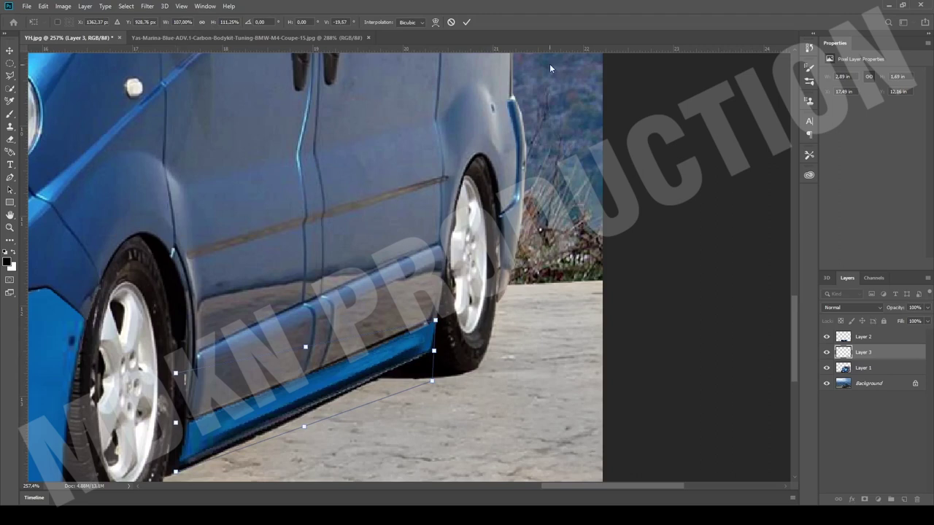
{"action": "left_click", "coordinate": [466, 22]}
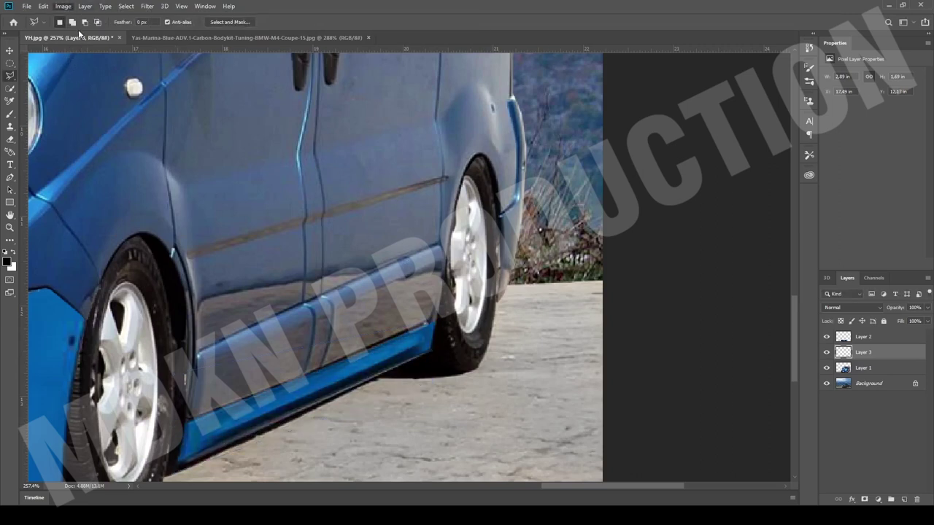
{"action": "key", "text": "i"}
{"action": "left_click", "coordinate": [651, 124]}
{"action": "scroll", "coordinate": [639, 314], "scroll_direction": "down", "scroll_amount": 19}
{"action": "scroll", "coordinate": [636, 377], "scroll_direction": "up", "scroll_amount": 3}
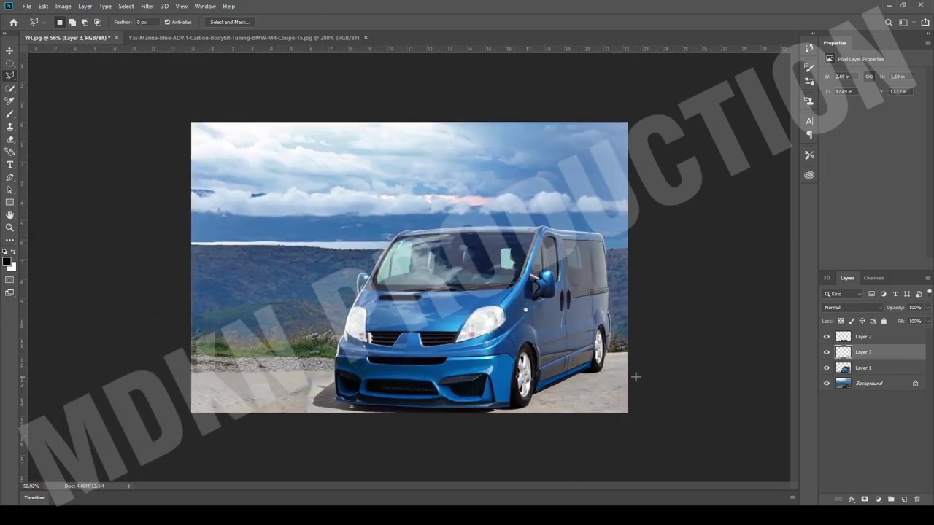
{"action": "scroll", "coordinate": [635, 377], "scroll_direction": "up", "scroll_amount": 1}
Step: Make an elliptical selection around the BMW M4's front wheel and paste a copy into YH.jpg
{"action": "left_click", "coordinate": [243, 38]}
{"action": "left_click", "coordinate": [44, 37]}
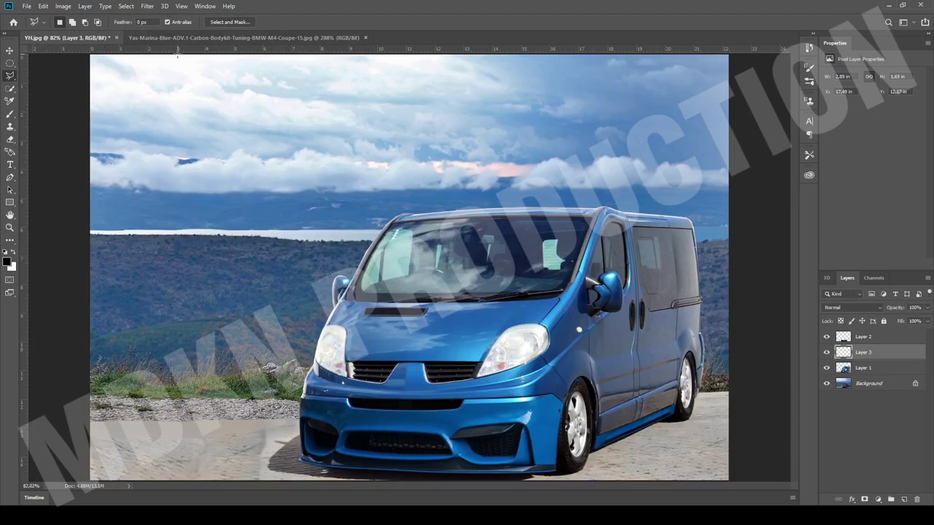
{"action": "left_click", "coordinate": [215, 37]}
{"action": "left_click", "coordinate": [10, 62]}
{"action": "left_click_drag", "start_coordinate": [208, 201], "coordinate": [323, 442]}
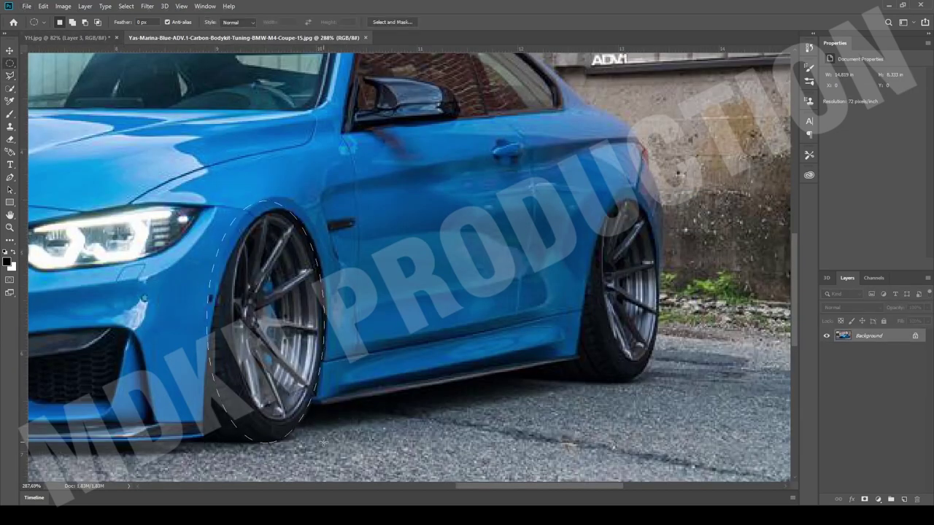
{"action": "left_click", "coordinate": [67, 38]}
{"action": "scroll", "coordinate": [399, 405], "scroll_direction": "up", "scroll_amount": 4}
{"action": "left_click_drag", "start_coordinate": [693, 423], "coordinate": [399, 375]}
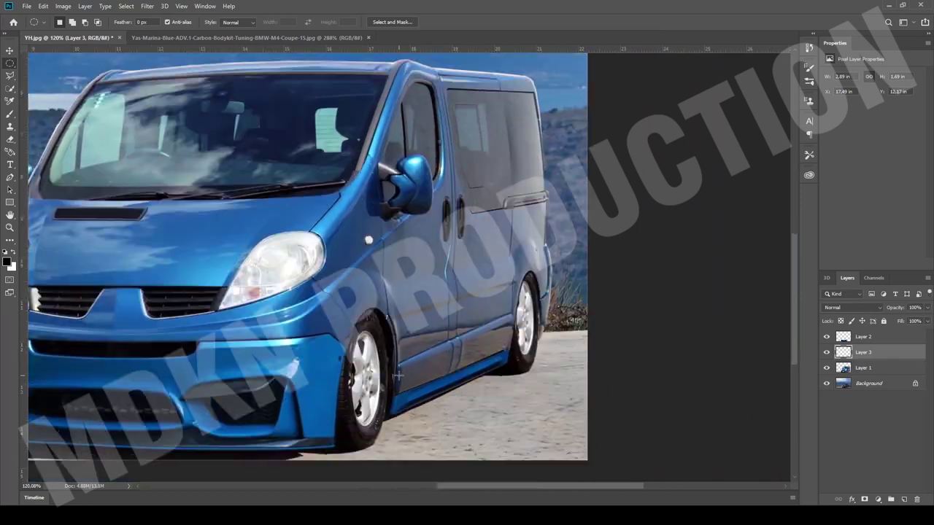
{"action": "key", "text": "ctrl+v"}
Step: Place the pasted wheel over the van's front wheel, scaled to about 135% width and 145% height, and apply the transform
{"action": "key", "text": "ctrl+t"}
{"action": "left_click_drag", "start_coordinate": [310, 256], "coordinate": [366, 398]}
{"action": "left_click_drag", "start_coordinate": [363, 349], "coordinate": [356, 306]}
{"action": "left_click_drag", "start_coordinate": [336, 379], "coordinate": [340, 380]}
{"action": "left_click_drag", "start_coordinate": [364, 307], "coordinate": [365, 302]}
{"action": "key", "text": "Return"}
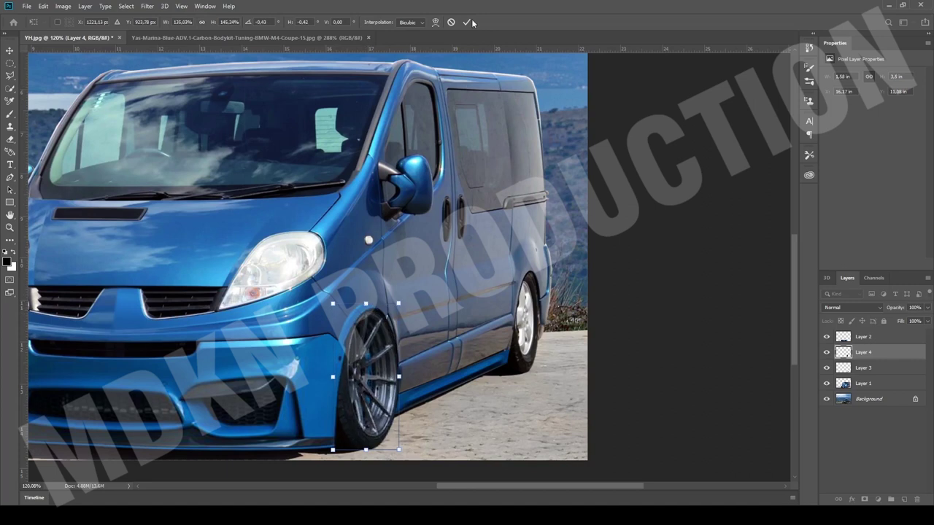
Step: Shrink the pasted front wheel slightly to fit the wheel arch and apply the transform
{"action": "key", "text": "m"}
{"action": "scroll", "coordinate": [474, 329], "scroll_direction": "down", "scroll_amount": 3}
{"action": "scroll", "coordinate": [543, 384], "scroll_direction": "up", "scroll_amount": 6}
{"action": "left_click_drag", "start_coordinate": [473, 487], "coordinate": [524, 487]}
{"action": "scroll", "coordinate": [438, 438], "scroll_direction": "down", "scroll_amount": 3}
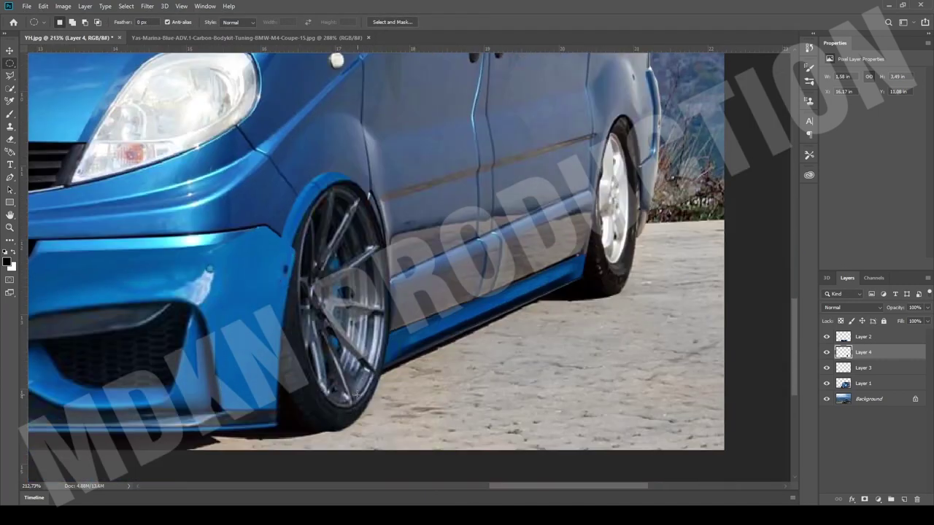
{"action": "key", "text": "ctrl+t"}
{"action": "left_click_drag", "start_coordinate": [335, 431], "coordinate": [336, 423]}
{"action": "left_click", "coordinate": [467, 22]}
Step: With Layer 4 temporarily hidden, lasso the bodywork around the front wheel arch, delete the pasted wheel's overlap there, and deselect
{"action": "left_click", "coordinate": [827, 351]}
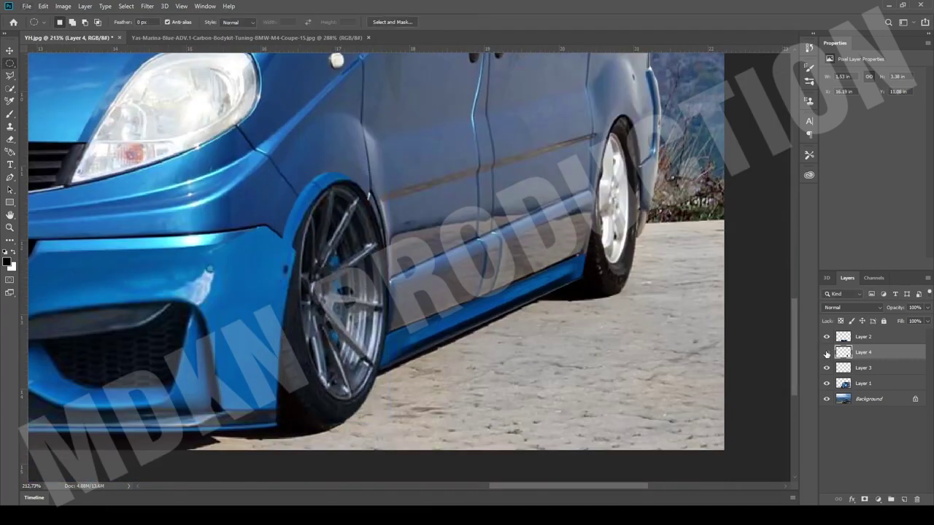
{"action": "left_click", "coordinate": [10, 75]}
{"action": "left_click", "coordinate": [291, 269]}
{"action": "left_click", "coordinate": [398, 133]}
{"action": "left_click", "coordinate": [317, 72]}
{"action": "left_click", "coordinate": [152, 139]}
{"action": "double_click", "coordinate": [154, 210]}
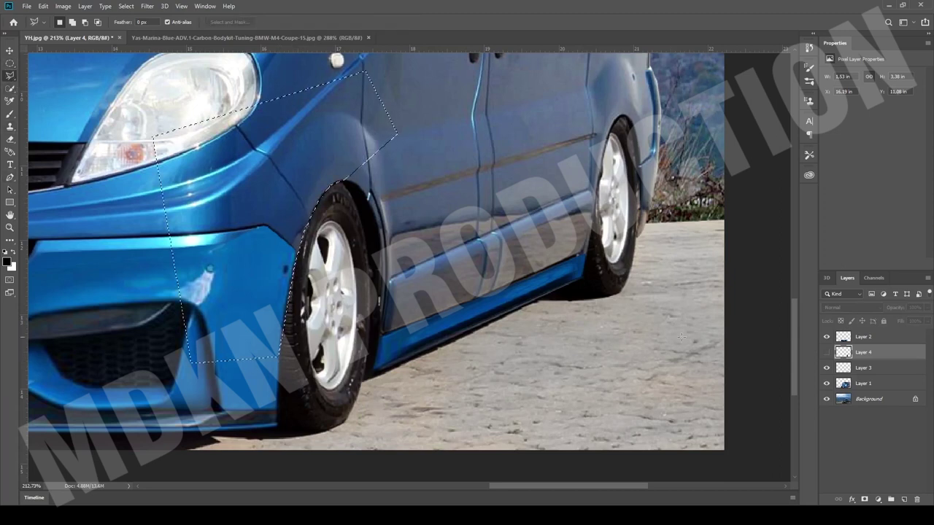
{"action": "left_click", "coordinate": [827, 351]}
{"action": "key", "text": "Delete"}
{"action": "key", "text": "ctrl+d"}
Step: Erase the leftover edge around the pasted front wheel with a 17 px eraser at 100% opacity
{"action": "scroll", "coordinate": [447, 203], "scroll_direction": "up", "scroll_amount": 4}
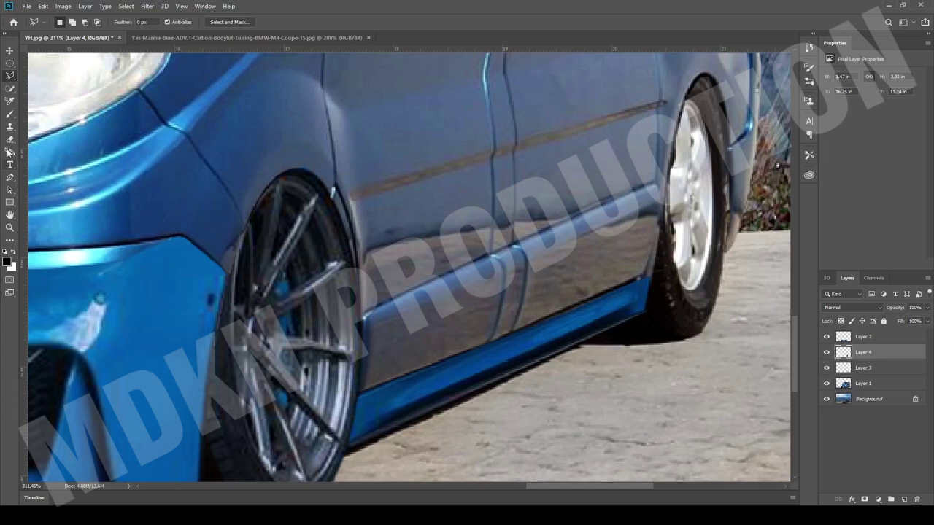
{"action": "left_click", "coordinate": [10, 141]}
{"action": "scroll", "coordinate": [629, 408], "scroll_direction": "down", "scroll_amount": 5}
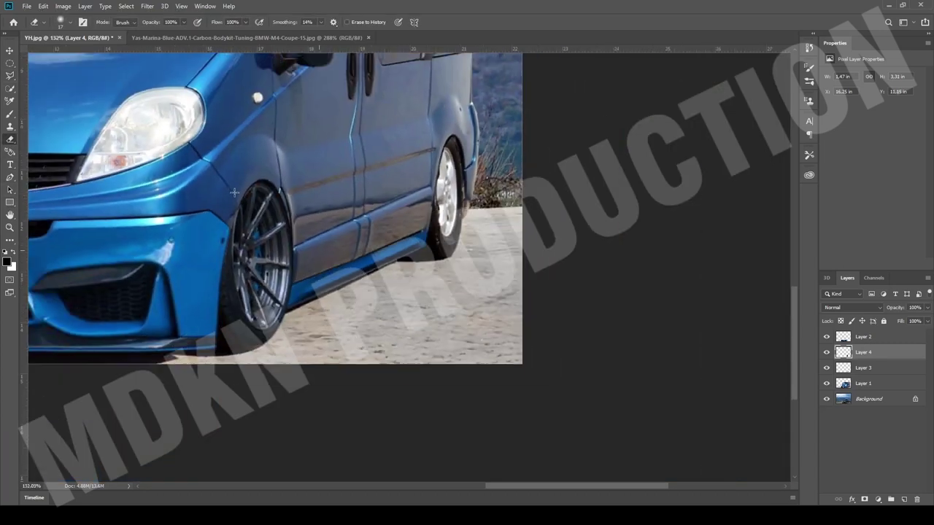
Step: Make an elliptical selection of the BMW M4's rear wheel, adjust its bounds to the wheel, and paste a copy into YH.jpg
{"action": "scroll", "coordinate": [628, 407], "scroll_direction": "up", "scroll_amount": 5}
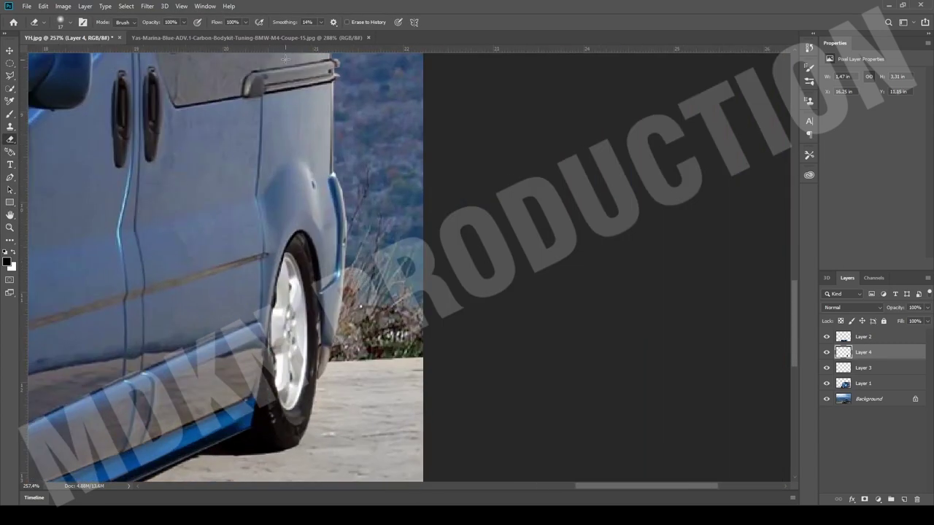
{"action": "key", "text": "ctrl+Tab"}
{"action": "left_click", "coordinate": [11, 75]}
{"action": "key", "text": "ctrl+d"}
{"action": "left_click", "coordinate": [10, 63]}
{"action": "left_click_drag", "start_coordinate": [601, 195], "coordinate": [659, 379]}
{"action": "key", "text": "ctrl+t"}
{"action": "left_click_drag", "start_coordinate": [601, 286], "coordinate": [594, 286]}
{"action": "left_click_drag", "start_coordinate": [626, 390], "coordinate": [626, 379]}
{"action": "left_click_drag", "start_coordinate": [626, 184], "coordinate": [626, 199]}
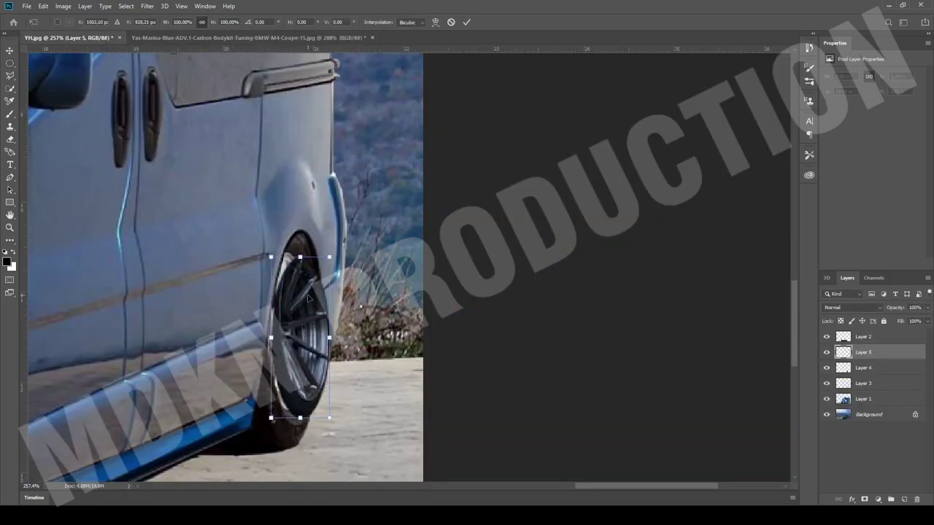
Step: Scale the pasted rear wheel to 134.84% over the van's original rear wheel and apply the transform
{"action": "left_click_drag", "start_coordinate": [270, 337], "coordinate": [260, 337]}
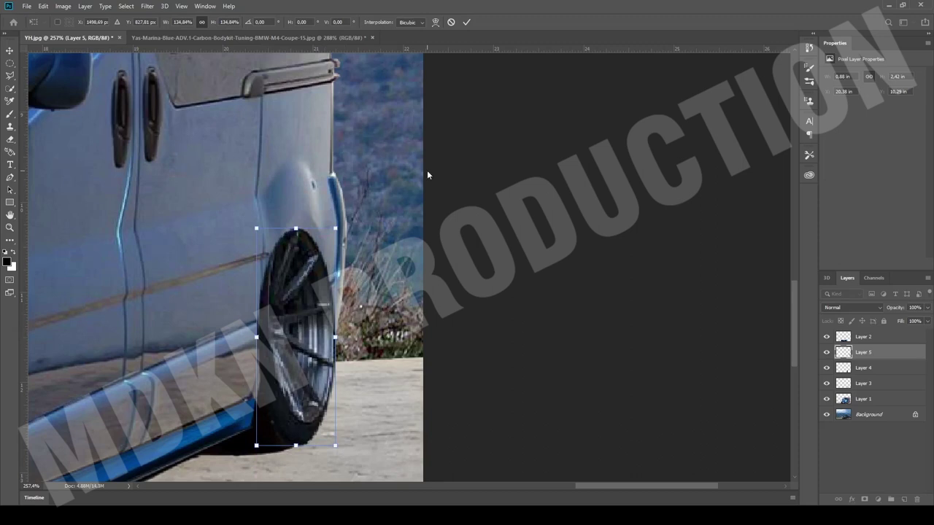
{"action": "left_click", "coordinate": [467, 22]}
{"action": "scroll", "coordinate": [402, 277], "scroll_direction": "down", "scroll_amount": 5}
{"action": "scroll", "coordinate": [549, 344], "scroll_direction": "up", "scroll_amount": 4}
Step: Narrow and reposition the pasted rear wheel to fit the van's rear arch, and apply the transform
{"action": "left_click_drag", "start_coordinate": [530, 485], "coordinate": [613, 484]}
{"action": "key", "text": "ctrl+t"}
{"action": "left_click_drag", "start_coordinate": [429, 287], "coordinate": [436, 290]}
{"action": "left_click_drag", "start_coordinate": [415, 351], "coordinate": [409, 356]}
{"action": "left_click_drag", "start_coordinate": [360, 384], "coordinate": [374, 382]}
{"action": "left_click", "coordinate": [466, 24]}
{"action": "scroll", "coordinate": [515, 187], "scroll_direction": "down", "scroll_amount": 3}
{"action": "scroll", "coordinate": [546, 375], "scroll_direction": "up", "scroll_amount": 2}
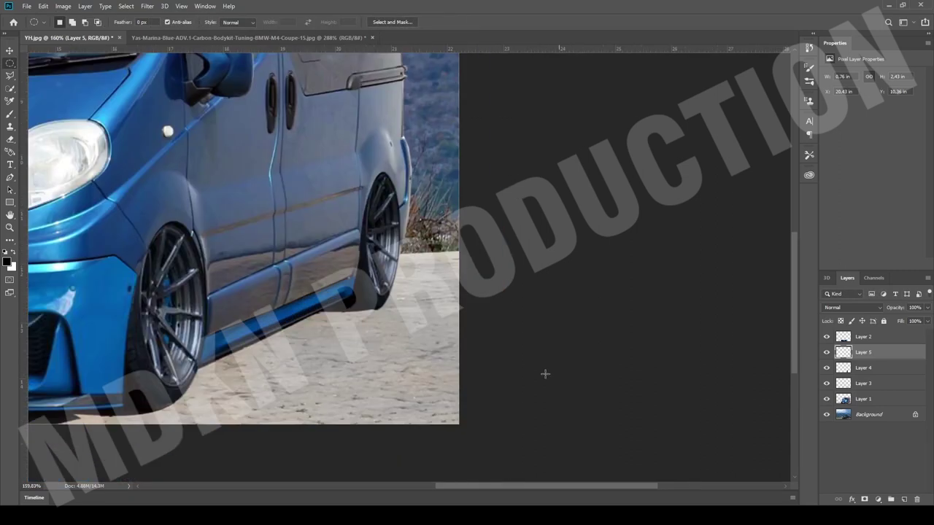
Step: Lasso the small sliver where the rear tyre meets the ground and clean it up
{"action": "scroll", "coordinate": [388, 333], "scroll_direction": "up", "scroll_amount": 3}
{"action": "left_click", "coordinate": [10, 76]}
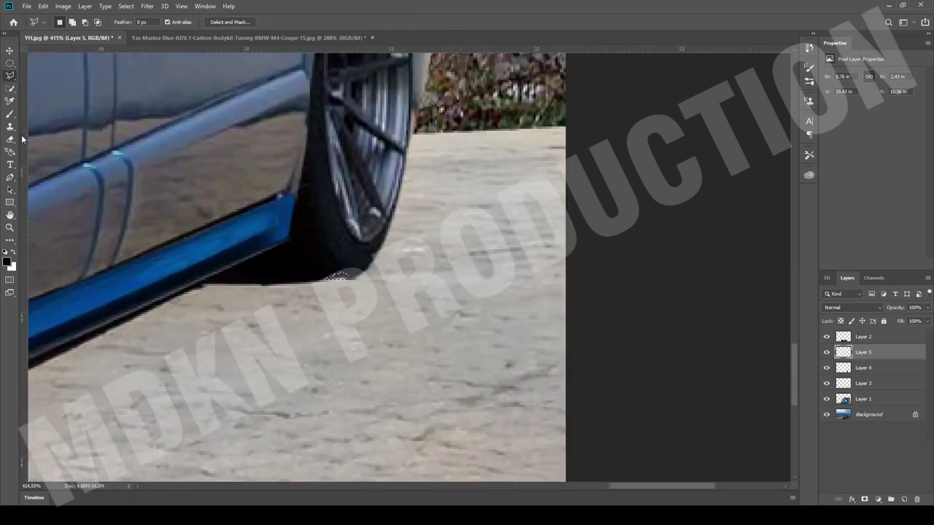
{"action": "key", "text": "ctrl+0"}
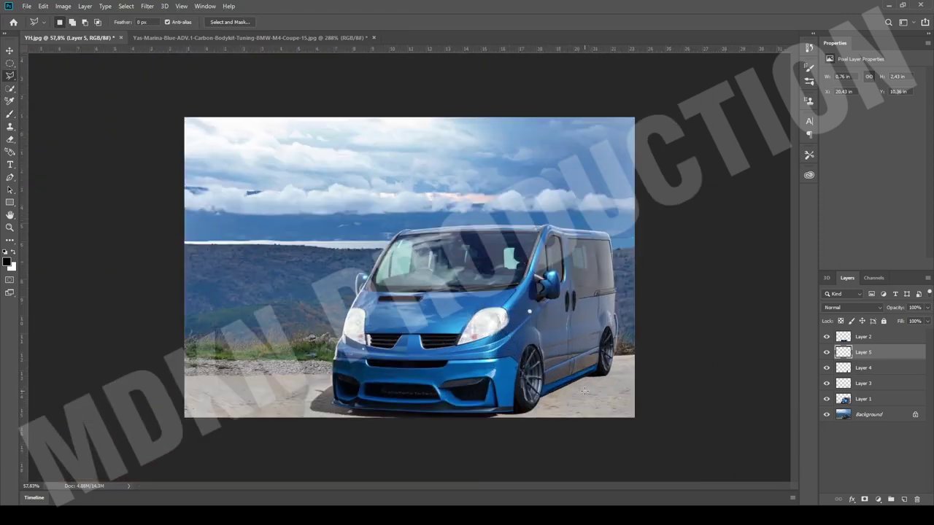
Step: On Layer 1, lasso the van's windshield glass along its full frame and wiper line
{"action": "scroll", "coordinate": [431, 267], "scroll_direction": "up", "scroll_amount": 5}
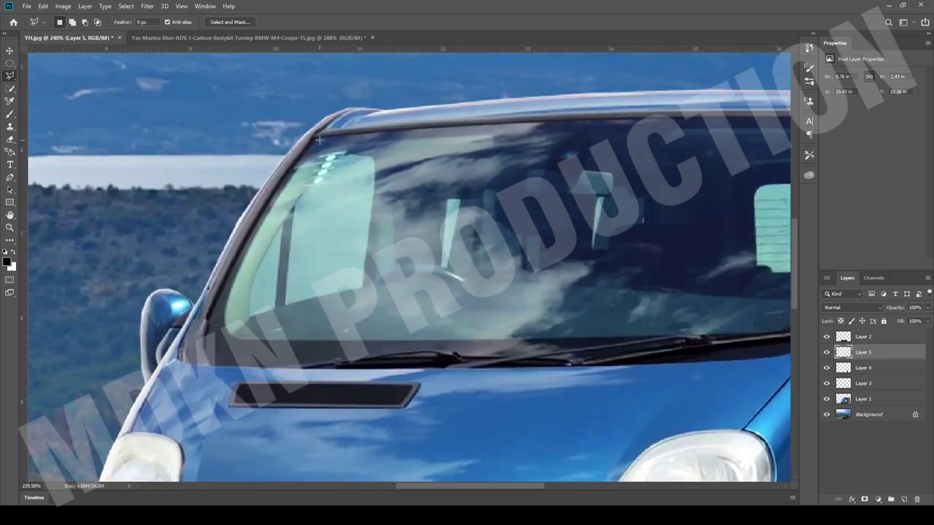
{"action": "left_click", "coordinate": [858, 399]}
{"action": "left_click", "coordinate": [314, 137]}
{"action": "left_click", "coordinate": [295, 164]}
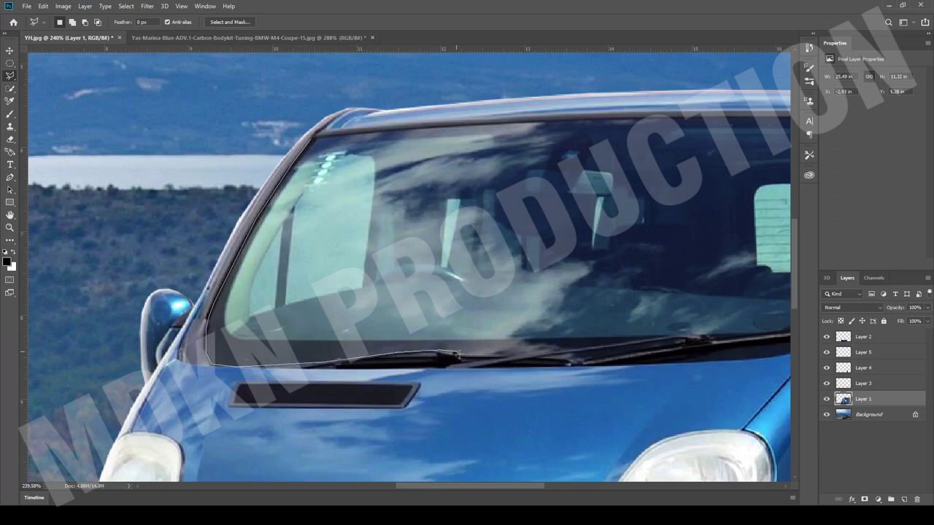
{"action": "left_click", "coordinate": [692, 337]}
{"action": "left_click", "coordinate": [711, 340]}
{"action": "scroll", "coordinate": [714, 340], "scroll_direction": "right", "scroll_amount": 3}
{"action": "left_click_drag", "start_coordinate": [652, 286], "coordinate": [694, 163]}
{"action": "left_click", "coordinate": [708, 118]}
{"action": "left_click", "coordinate": [559, 116]}
{"action": "left_click", "coordinate": [337, 119]}
{"action": "left_click", "coordinate": [130, 136]}
{"action": "left_click", "coordinate": [106, 165]}
Step: Darken the selected windshield glass with an image tonal adjustment and deselect it
{"action": "scroll", "coordinate": [133, 125], "scroll_direction": "down", "scroll_amount": 5}
{"action": "left_click", "coordinate": [64, 5]}
{"action": "left_click", "coordinate": [181, 48]}
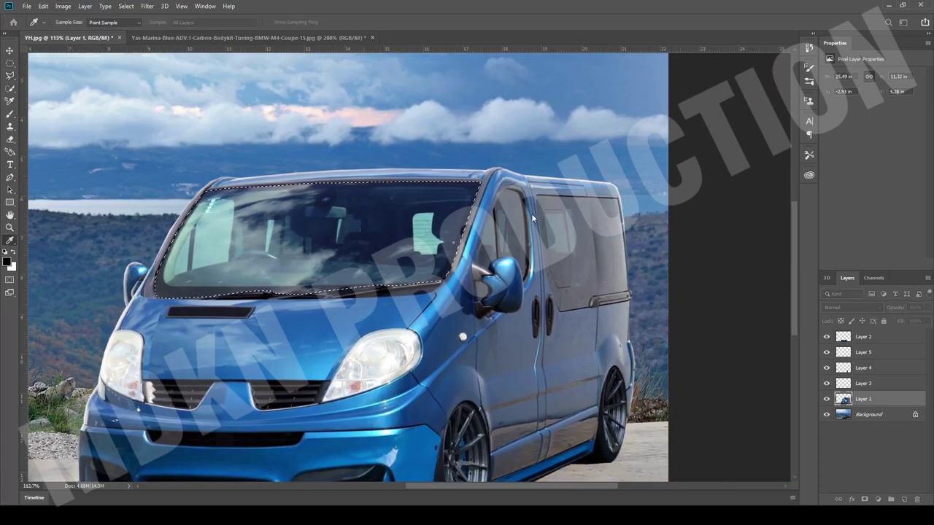
{"action": "left_click_drag", "start_coordinate": [532, 212], "coordinate": [578, 210]}
{"action": "mouse_move", "coordinate": [470, 210]}
{"action": "left_mouse_down"}
{"action": "mouse_move", "coordinate": [499, 209]}
{"action": "mouse_move", "coordinate": [489, 209]}
{"action": "left_mouse_up"}
{"action": "key", "text": "Return"}
{"action": "key", "text": "ctrl+d"}
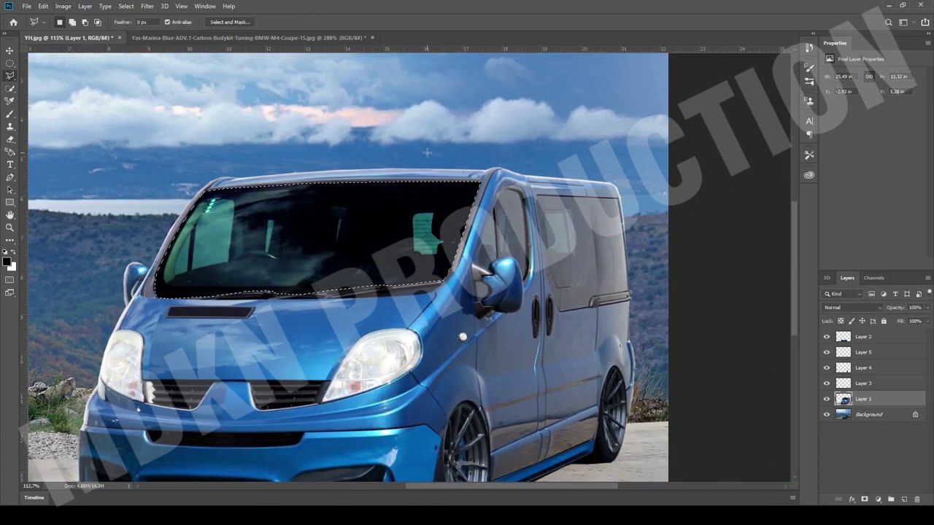
Step: Lasso the bright green rear-window patch seen through the windshield's near side and delete it from Layer 1
{"action": "scroll", "coordinate": [445, 205], "scroll_direction": "down", "scroll_amount": 5}
{"action": "scroll", "coordinate": [631, 235], "scroll_direction": "up", "scroll_amount": 6}
{"action": "scroll", "coordinate": [631, 235], "scroll_direction": "up", "scroll_amount": 2}
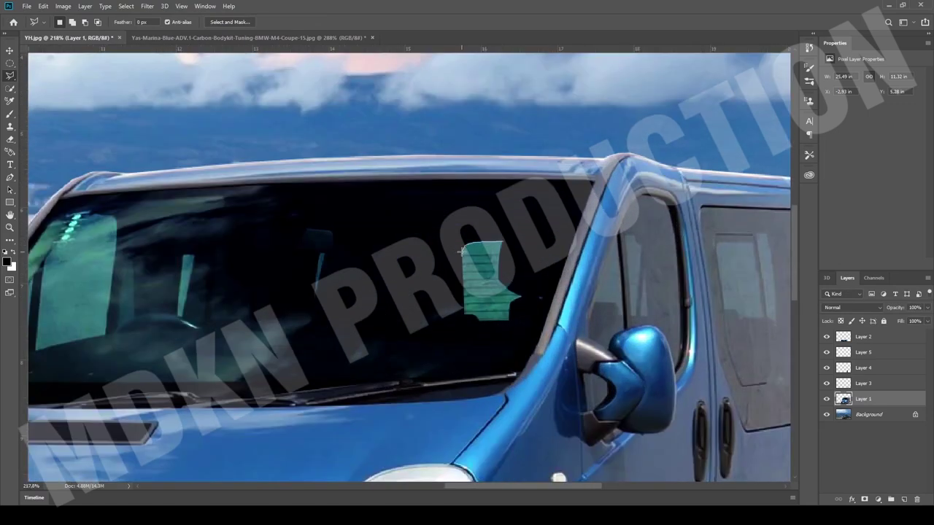
{"action": "left_click", "coordinate": [509, 250]}
{"action": "key", "text": "Delete"}
Step: Brush black at 37% opacity over the cleared patch in the windshield, and deselect
{"action": "key", "text": "b"}
{"action": "left_click", "coordinate": [223, 23]}
{"action": "left_click", "coordinate": [222, 31]}
{"action": "mouse_move", "coordinate": [483, 252]}
{"action": "left_mouse_down"}
{"action": "mouse_move", "coordinate": [487, 289]}
{"action": "mouse_move", "coordinate": [478, 310]}
{"action": "left_mouse_up"}
{"action": "left_click", "coordinate": [10, 78]}
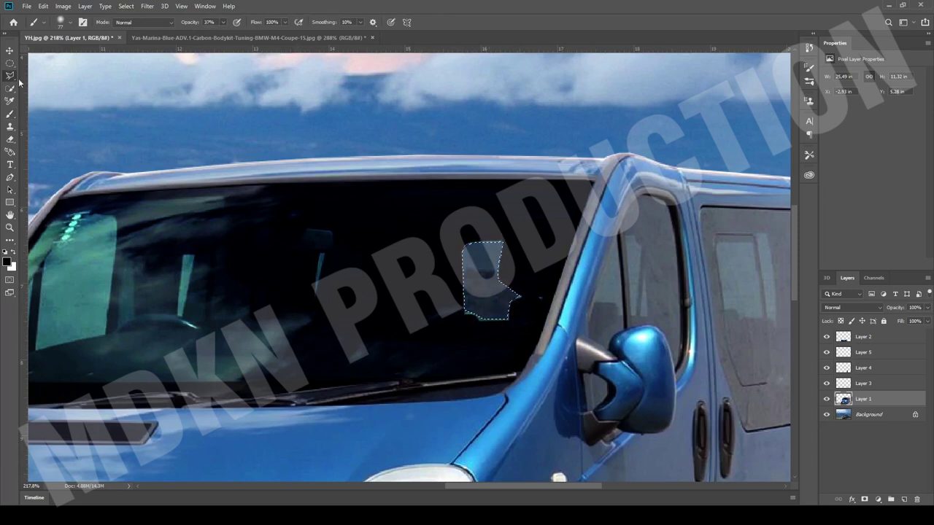
{"action": "key", "text": "ctrl+d"}
Step: On Layer 1, lasso the van's headlight on the side farther from the sliding door, following its full outline
{"action": "scroll", "coordinate": [435, 229], "scroll_direction": "down", "scroll_amount": 8}
{"action": "scroll", "coordinate": [349, 345], "scroll_direction": "up", "scroll_amount": 4}
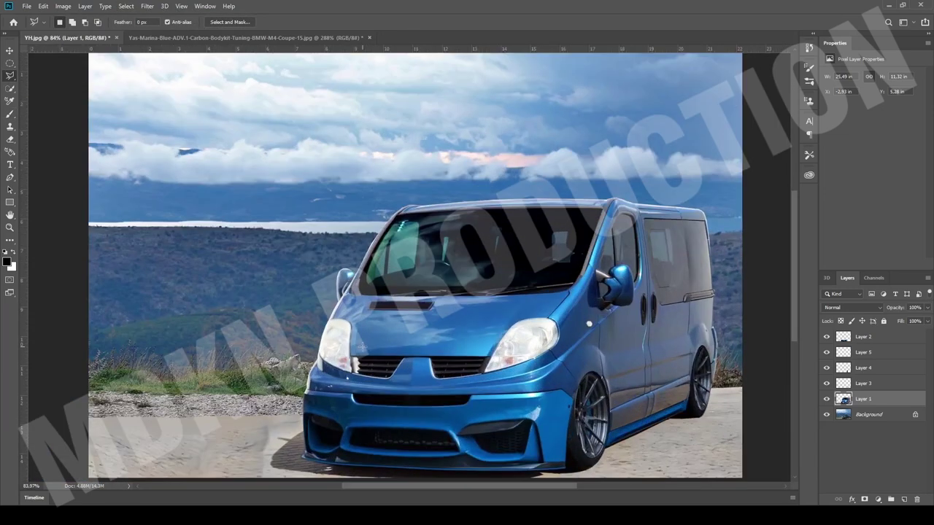
{"action": "scroll", "coordinate": [350, 345], "scroll_direction": "up", "scroll_amount": 6}
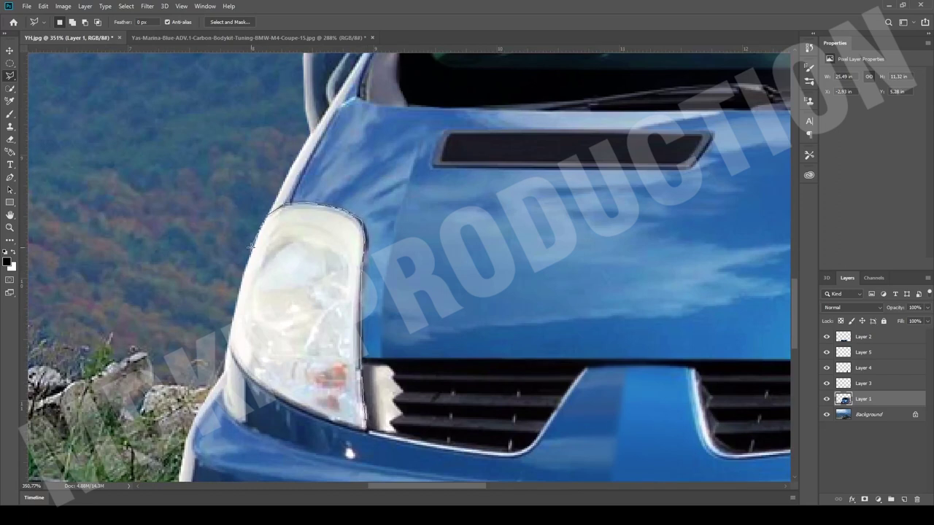
{"action": "left_click", "coordinate": [365, 429]}
{"action": "scroll", "coordinate": [374, 368], "scroll_direction": "down", "scroll_amount": 2}
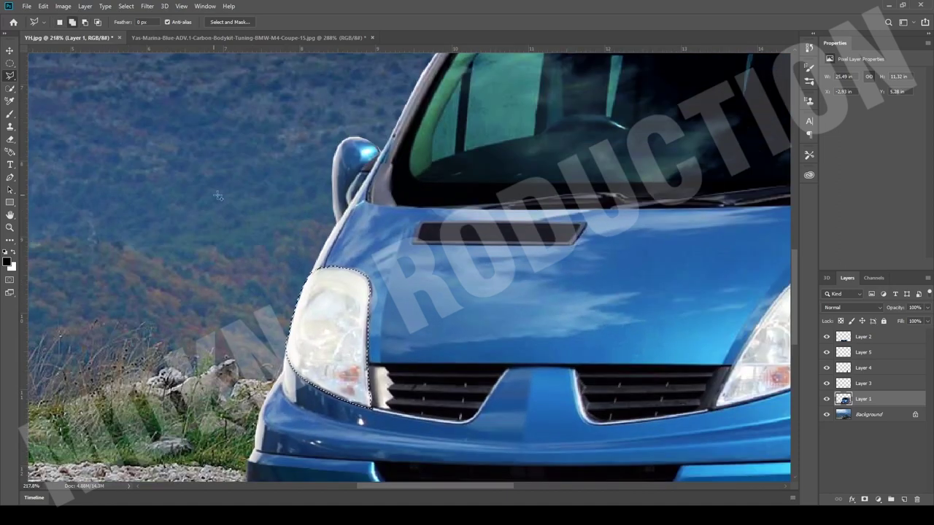
Step: Add the headlight nearer the front wheel to the selection by lassoing its full outline
{"action": "scroll", "coordinate": [391, 347], "scroll_direction": "right", "scroll_amount": 6}
{"action": "scroll", "coordinate": [228, 410], "scroll_direction": "up", "scroll_amount": 7}
{"action": "left_click", "coordinate": [228, 411]}
{"action": "left_click", "coordinate": [351, 384]}
{"action": "left_click", "coordinate": [505, 330]}
{"action": "left_click", "coordinate": [604, 277]}
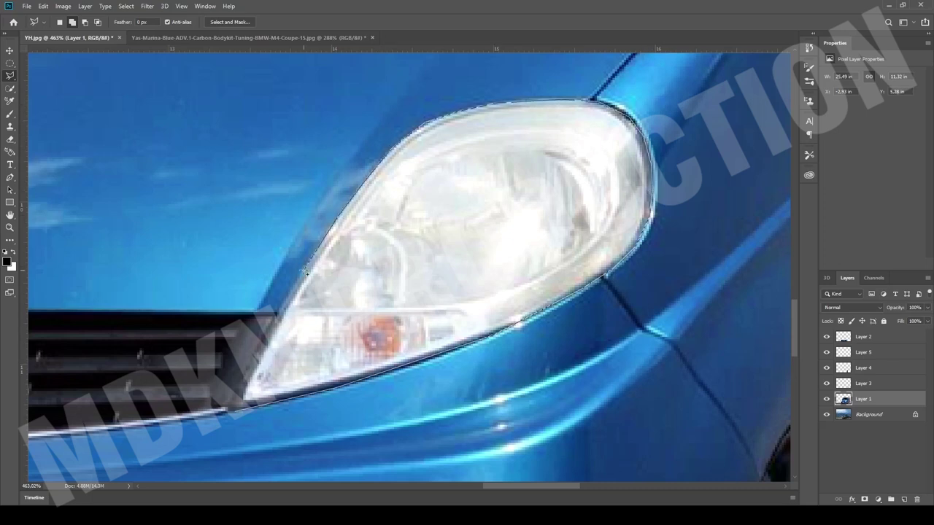
{"action": "left_click", "coordinate": [244, 400]}
Step: Darken both selected headlights and strengthen their contrast with an image tonal adjustment, and deselect them
{"action": "scroll", "coordinate": [590, 346], "scroll_direction": "down", "scroll_amount": 5}
{"action": "left_click", "coordinate": [65, 7]}
{"action": "left_click", "coordinate": [191, 42]}
{"action": "left_click_drag", "start_coordinate": [417, 188], "coordinate": [436, 191]}
{"action": "left_click_drag", "start_coordinate": [375, 185], "coordinate": [398, 186]}
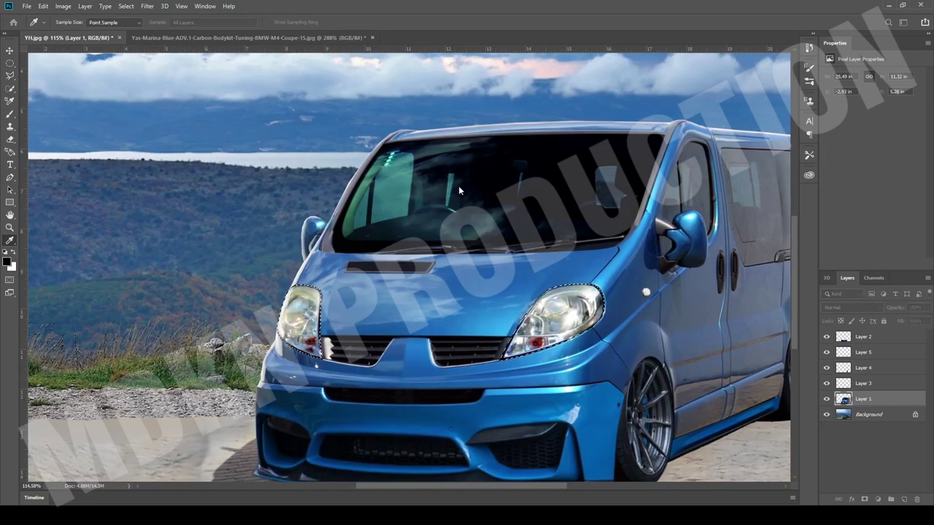
{"action": "key", "text": "Return"}
{"action": "scroll", "coordinate": [484, 178], "scroll_direction": "down", "scroll_amount": 3}
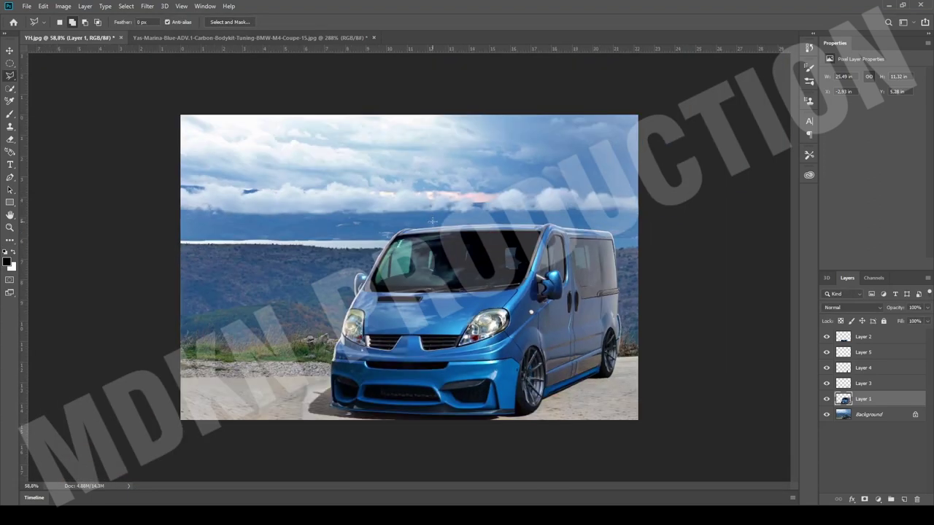
Step: Retouch the pavement along the shadow beside the front bumper with freehand strokes
{"action": "scroll", "coordinate": [433, 220], "scroll_direction": "up", "scroll_amount": 1}
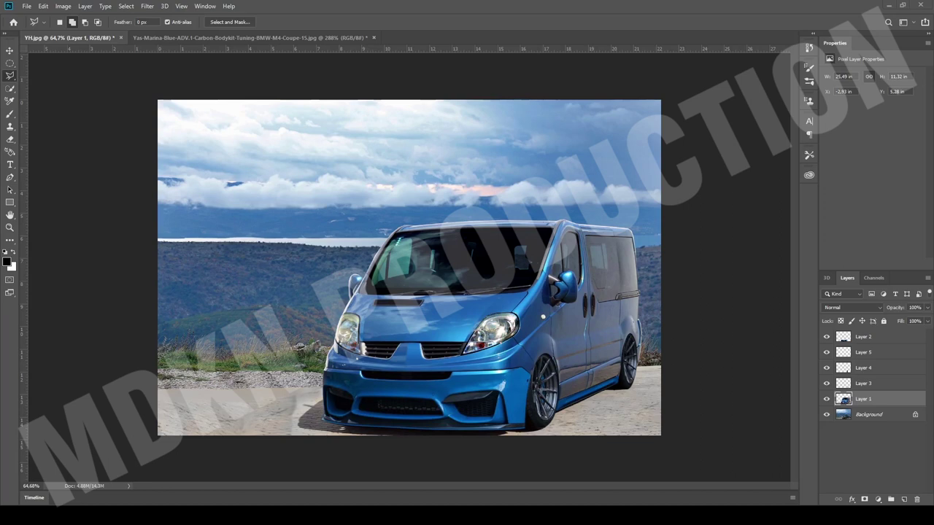
{"action": "left_click", "coordinate": [9, 240]}
{"action": "left_click", "coordinate": [54, 408]}
{"action": "left_click_drag", "start_coordinate": [301, 409], "coordinate": [197, 423]}
{"action": "left_click_drag", "start_coordinate": [285, 430], "coordinate": [237, 433]}
{"action": "scroll", "coordinate": [486, 381], "scroll_direction": "down", "scroll_amount": 3}
{"action": "scroll", "coordinate": [513, 369], "scroll_direction": "up", "scroll_amount": 1}
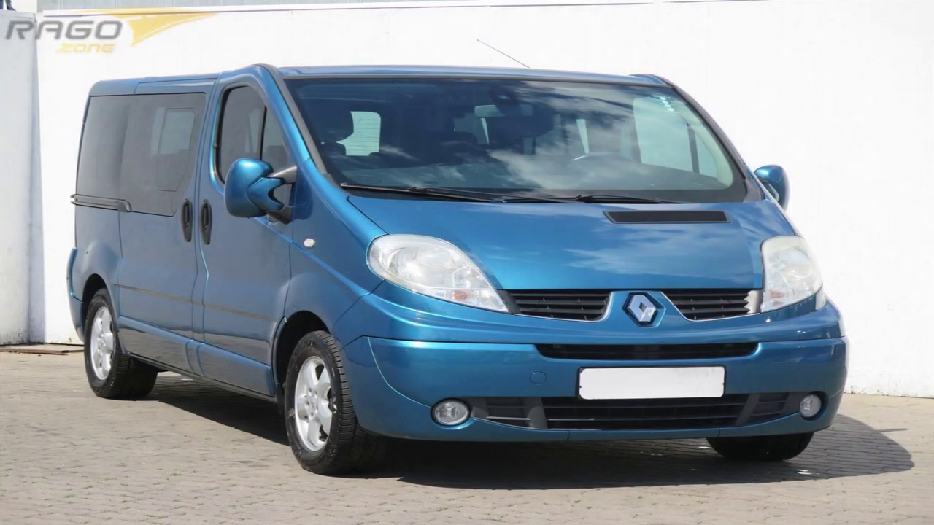